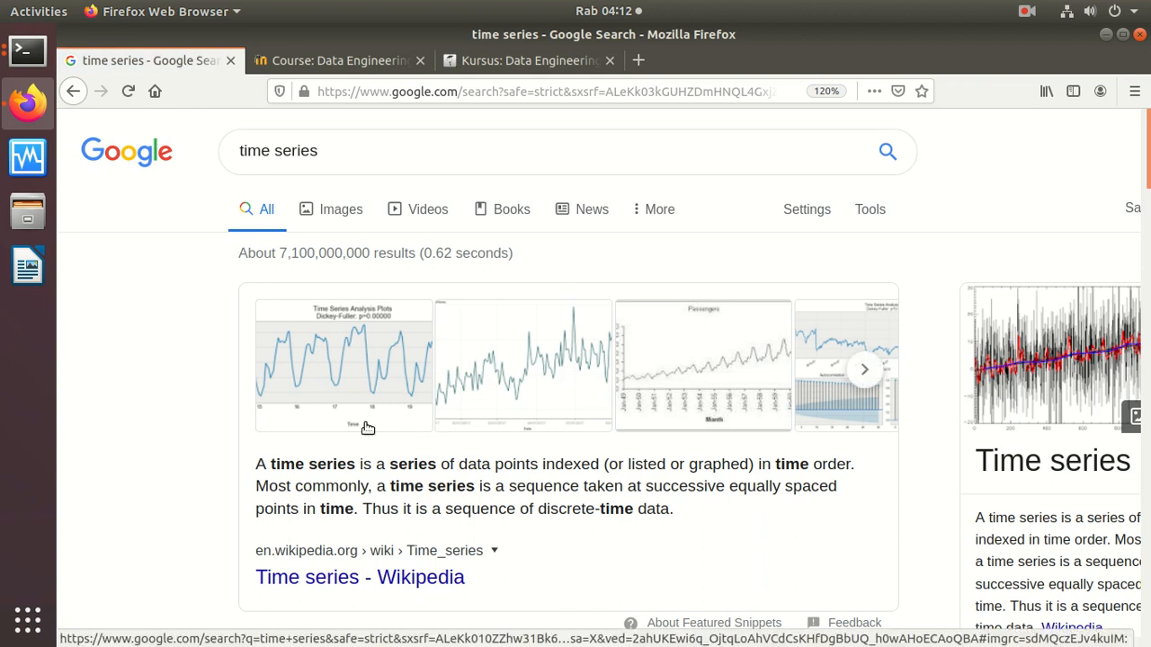
- Open the Wikipedia article on time series, skim its introduction and contents, and return to the search results
left_click(491, 391)
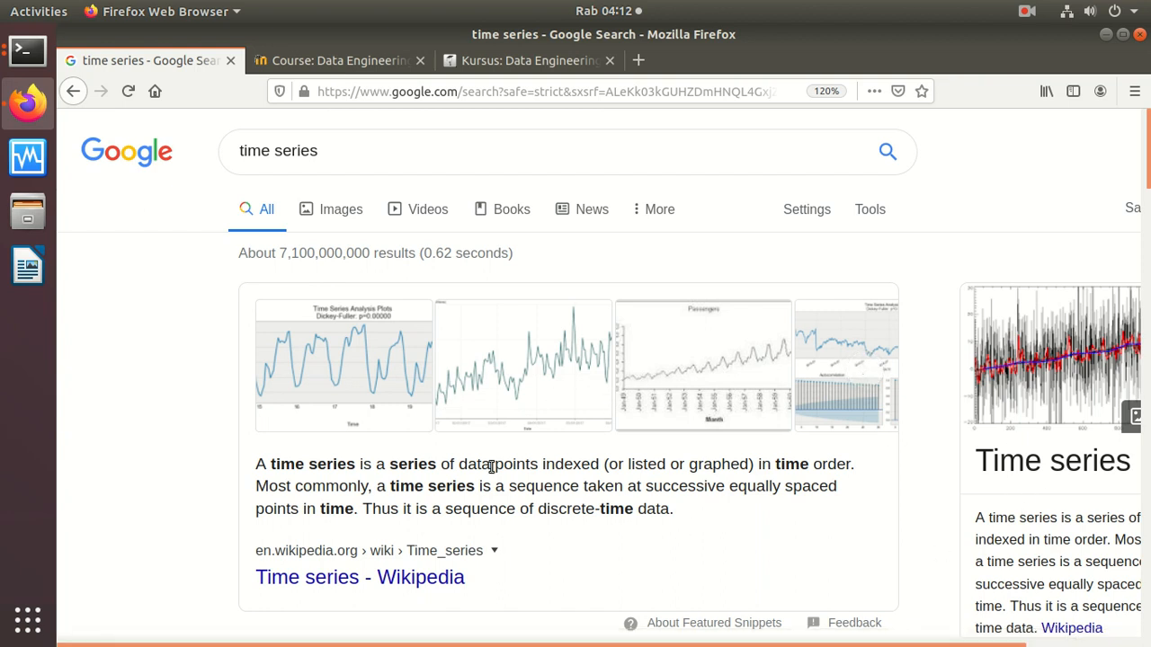
left_click(369, 576)
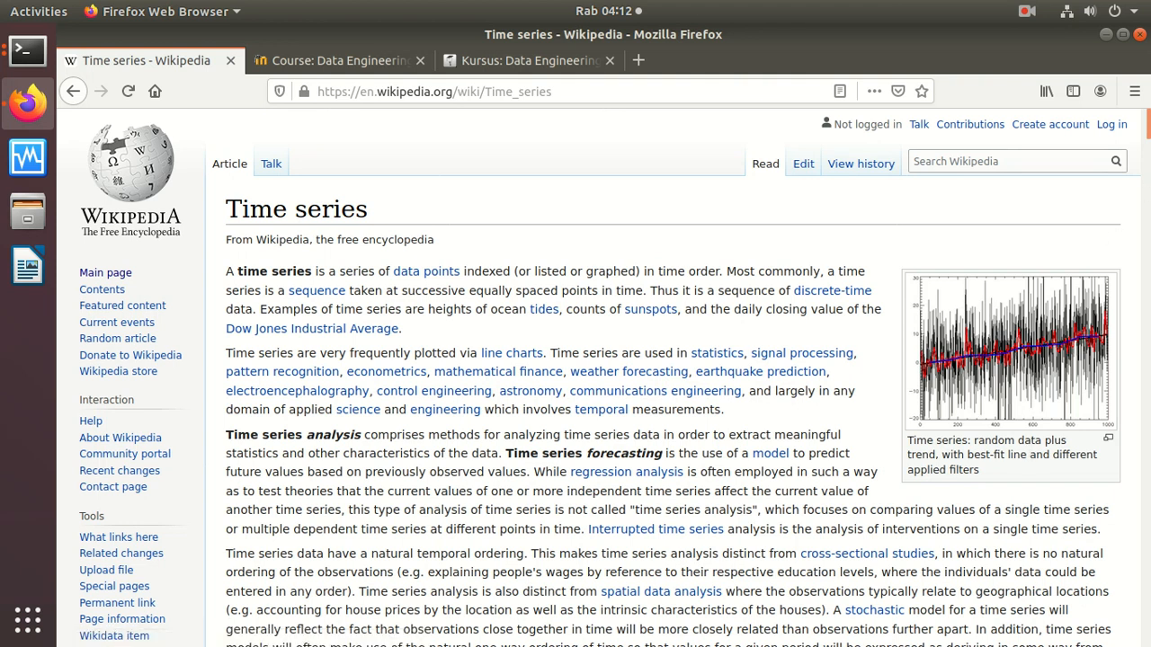
scroll(264, 137, "down", 12)
scroll(264, 136, "up", 8)
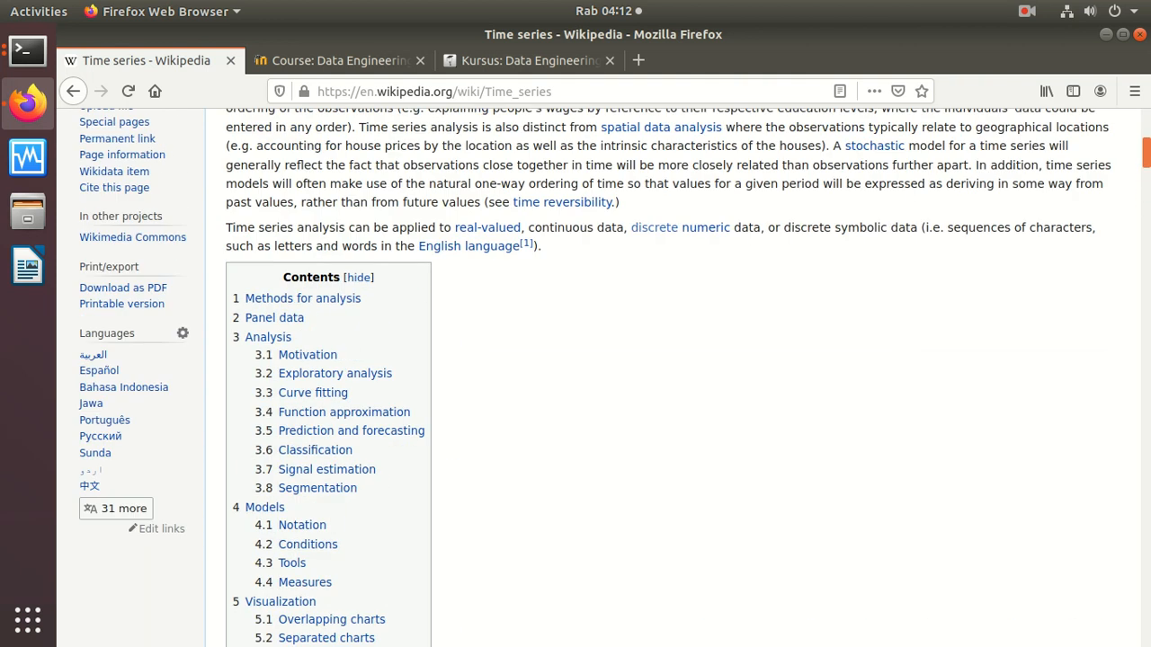
left_click(82, 92)
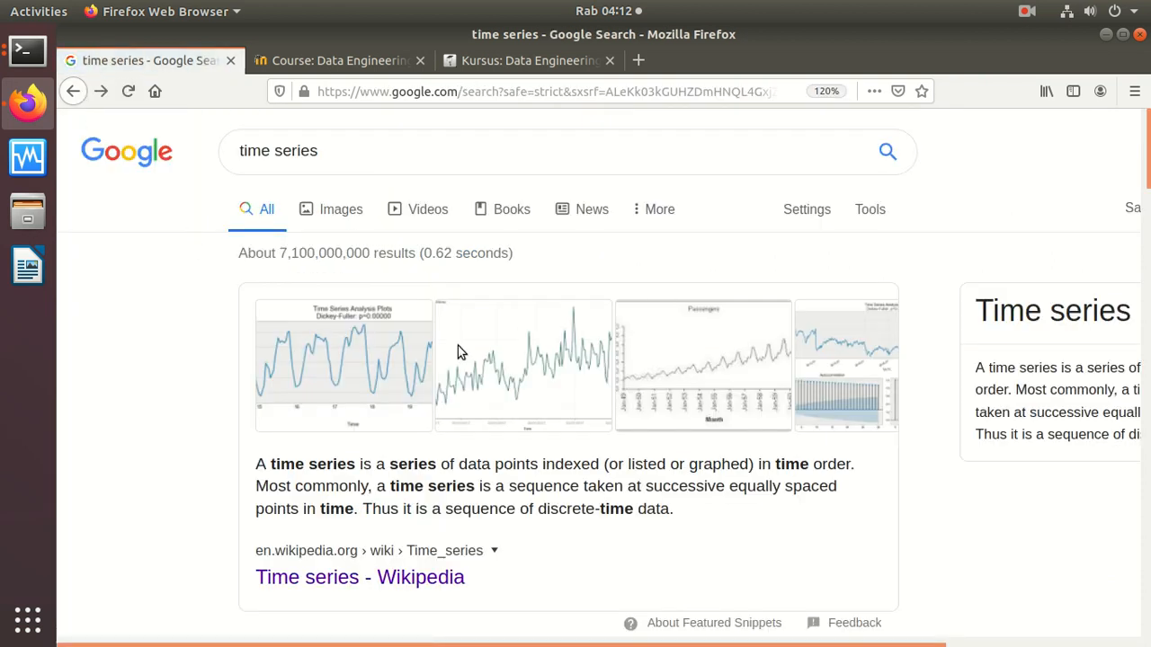
- Search Google for "harga saham"
left_click_drag(338, 162, 144, 133)
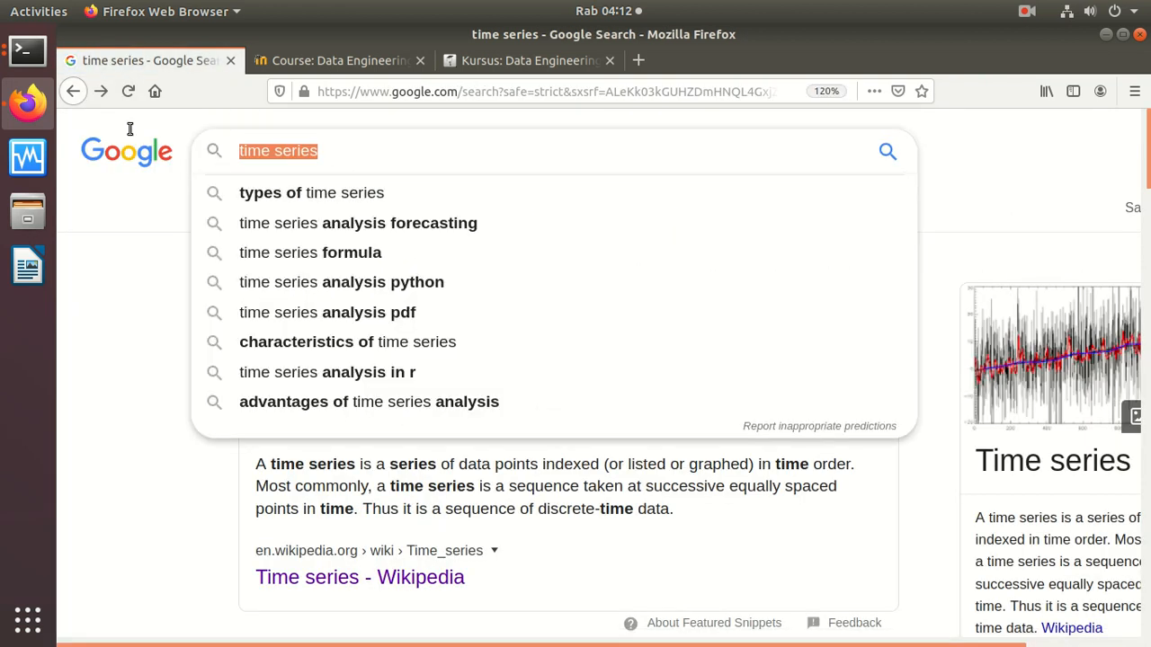
type("harga saham")
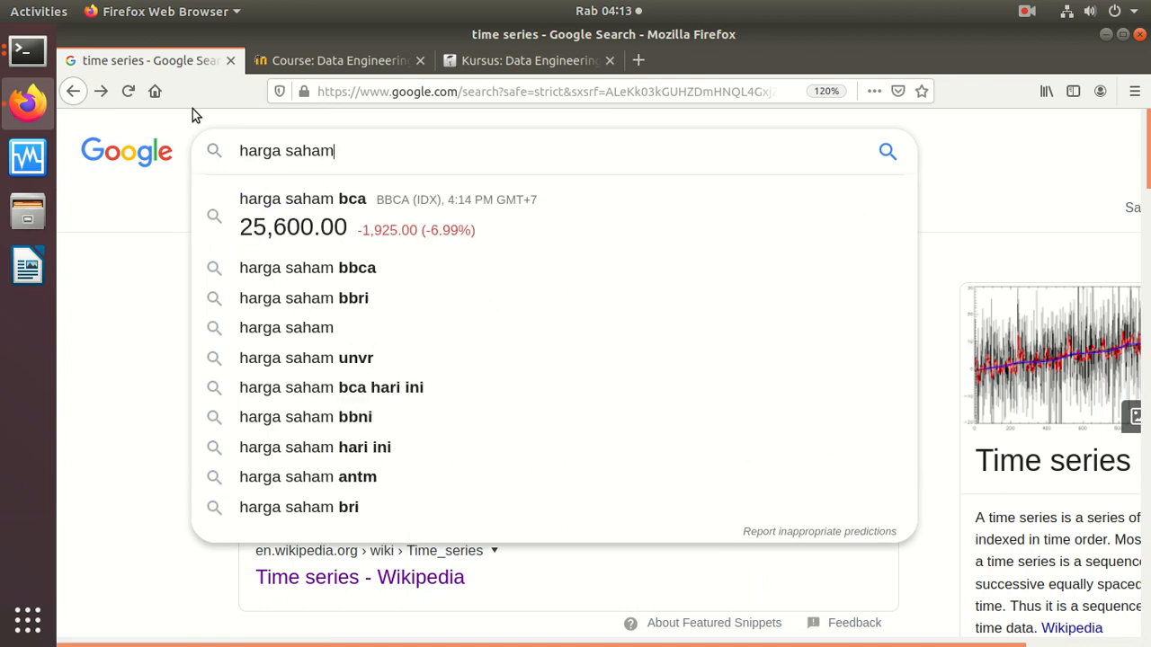
key("Return")
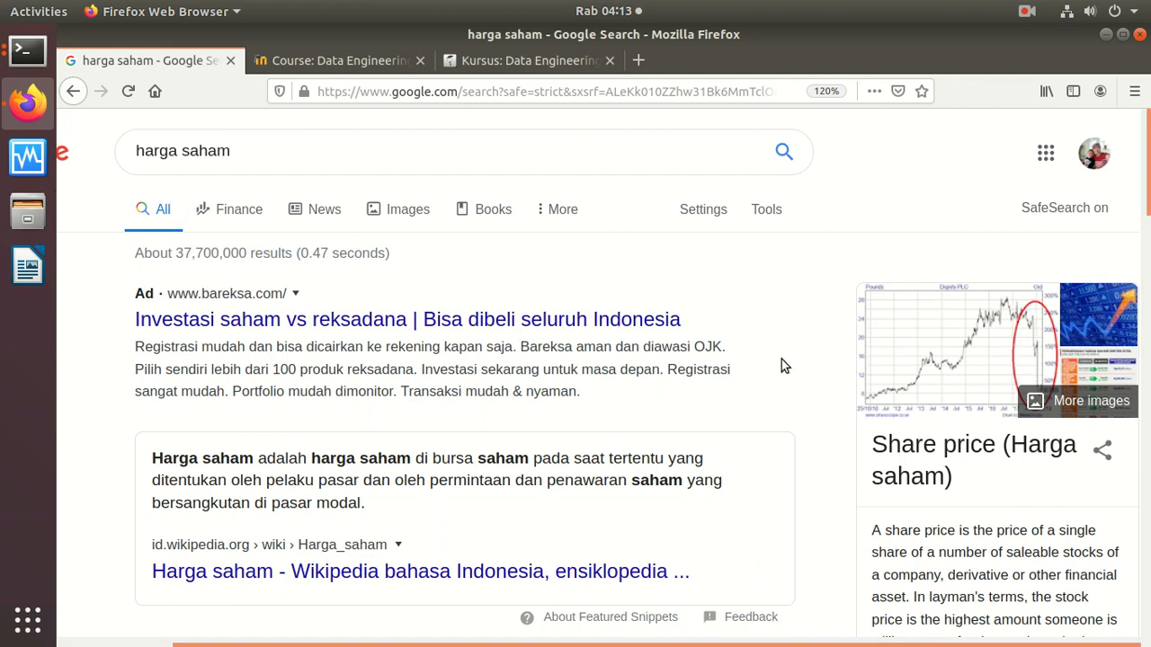
- Replace the search query with "suhu" and run it
left_click(519, 146)
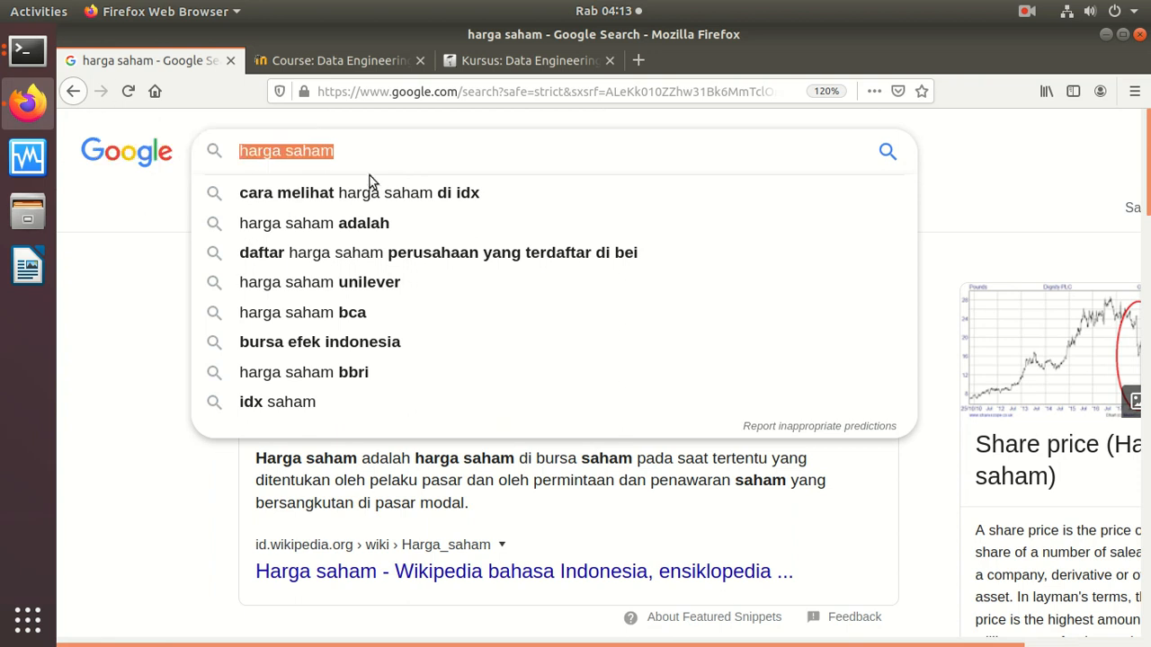
type("suhu")
key("Return")
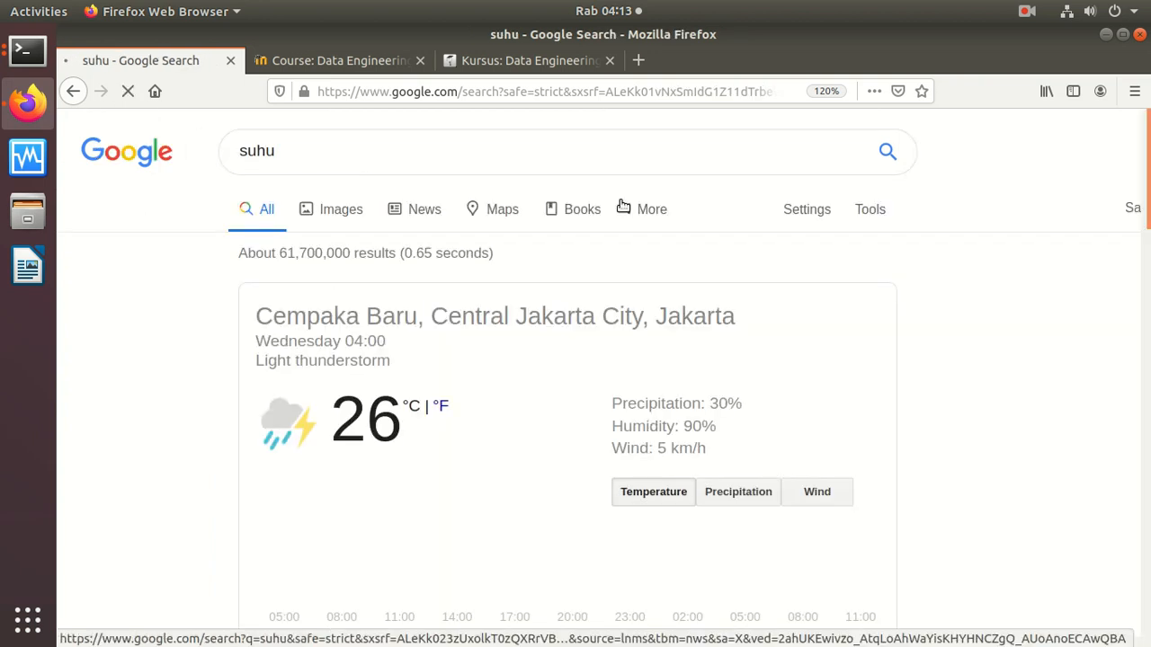
- Extend the query to "suhu time series" and look at the image results
left_click_drag(1145, 223, 1137, 109)
left_click(478, 149)
type("time series")
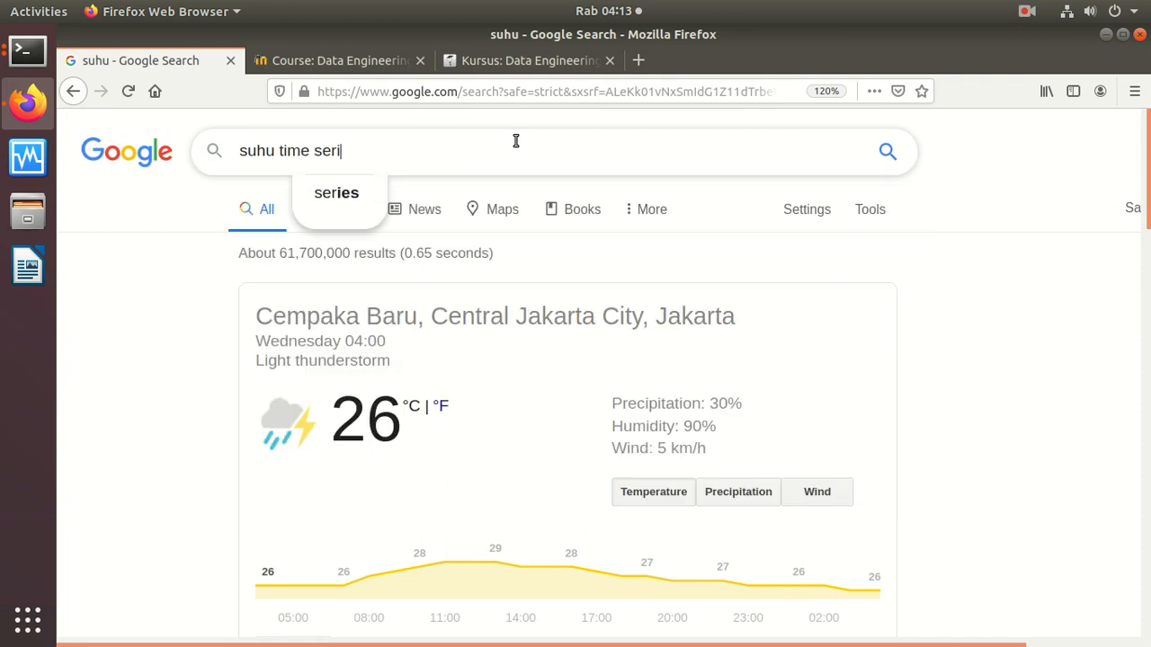
key("Return")
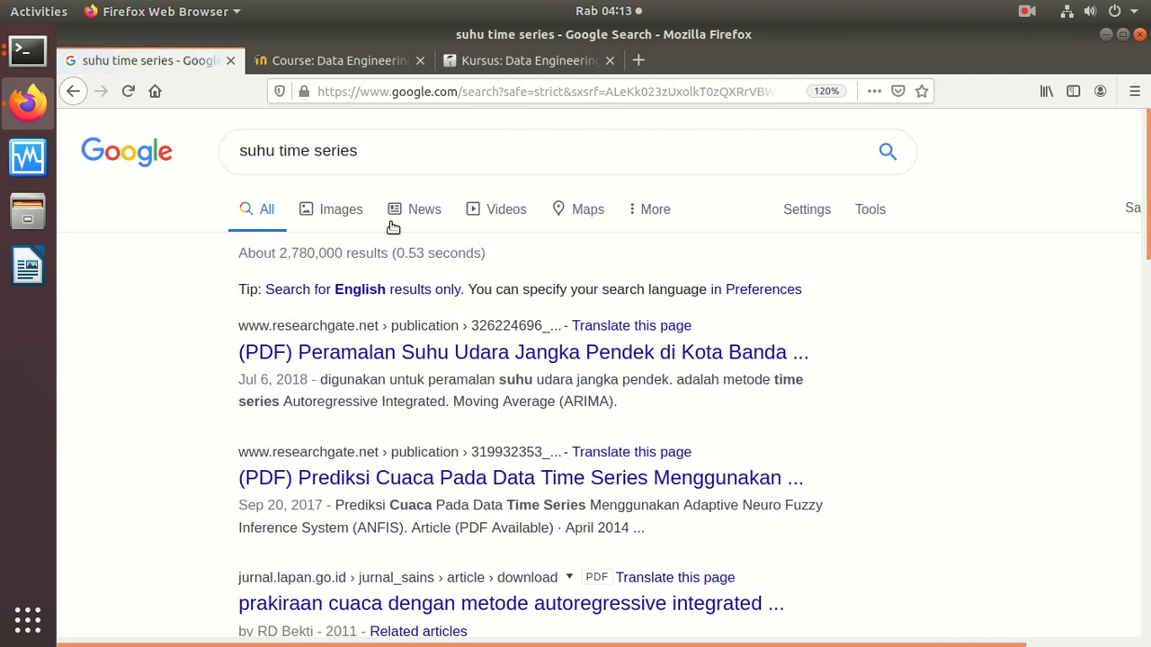
left_click(334, 216)
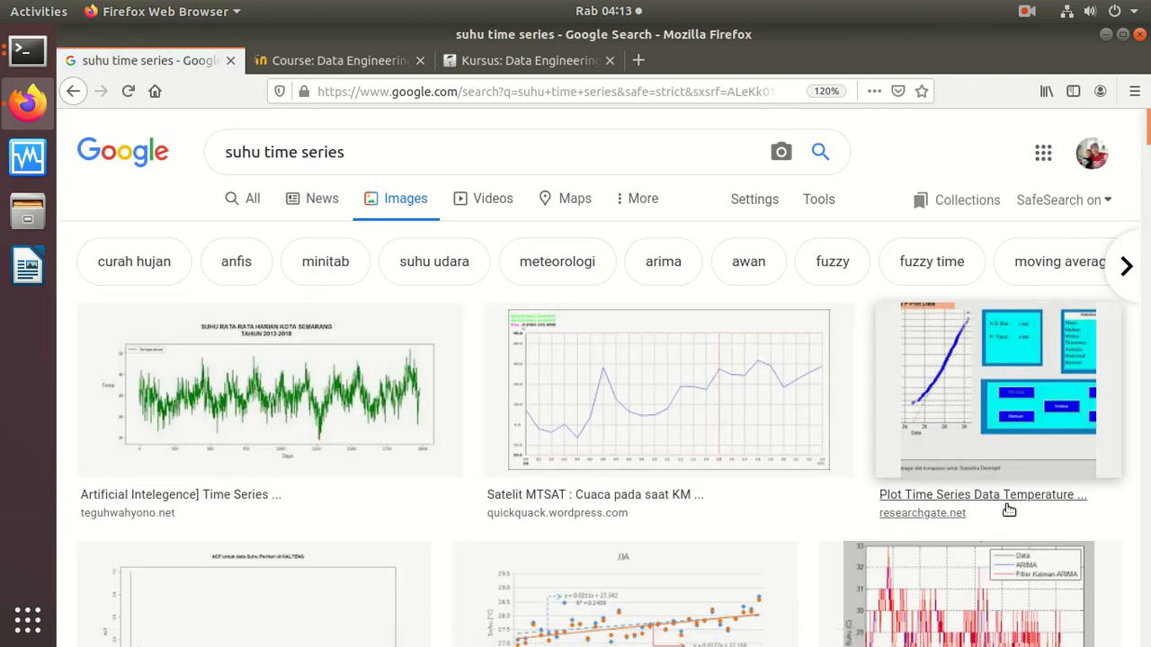
mouse_move(1147, 137)
left_mouse_down()
mouse_move(1145, 164)
mouse_move(1147, 128)
left_mouse_up()
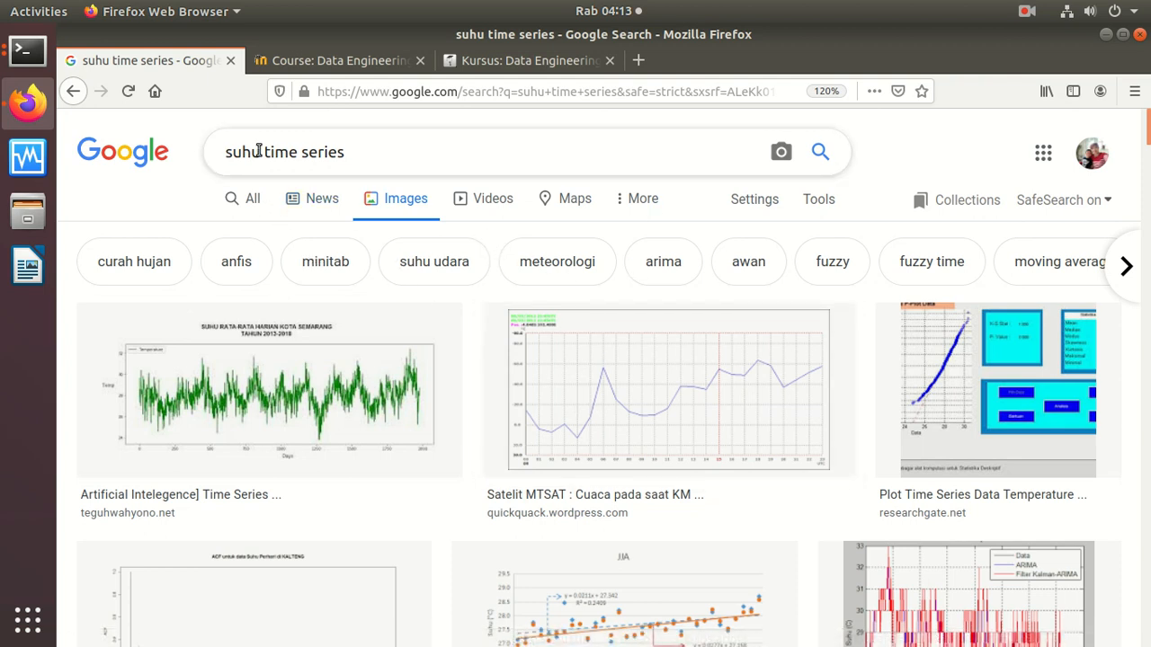
- Change the image search to "lokasi gps time series" and look through the results
left_click_drag(258, 151, 203, 144)
type("lokasi")
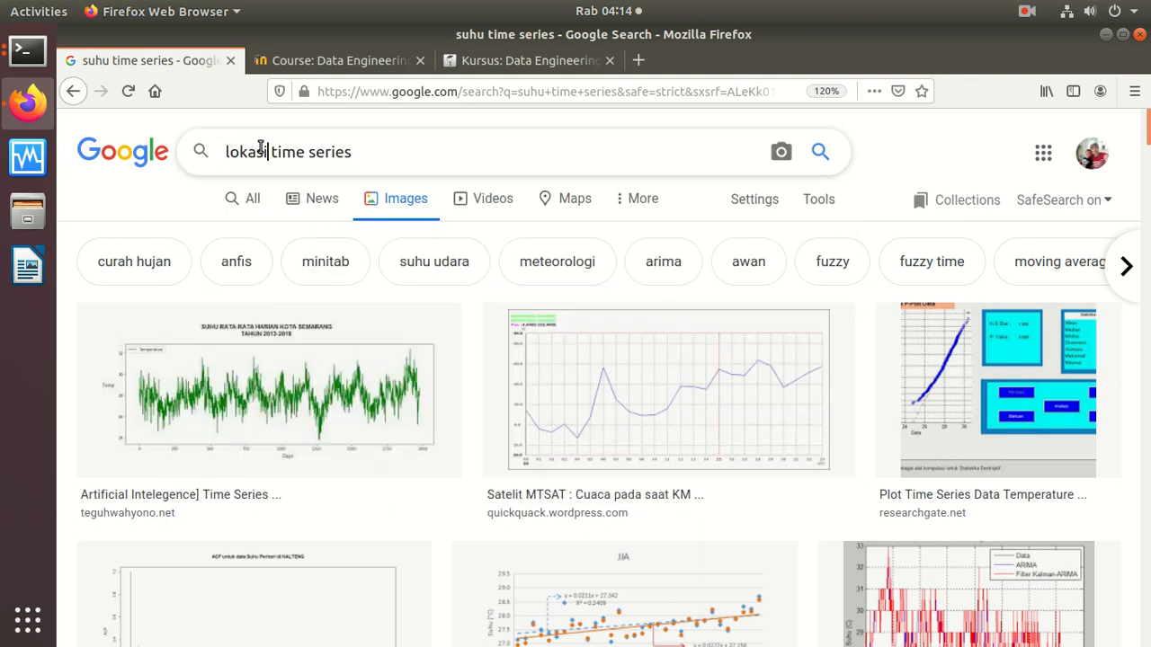
type(" g")
type("ps")
key("Return")
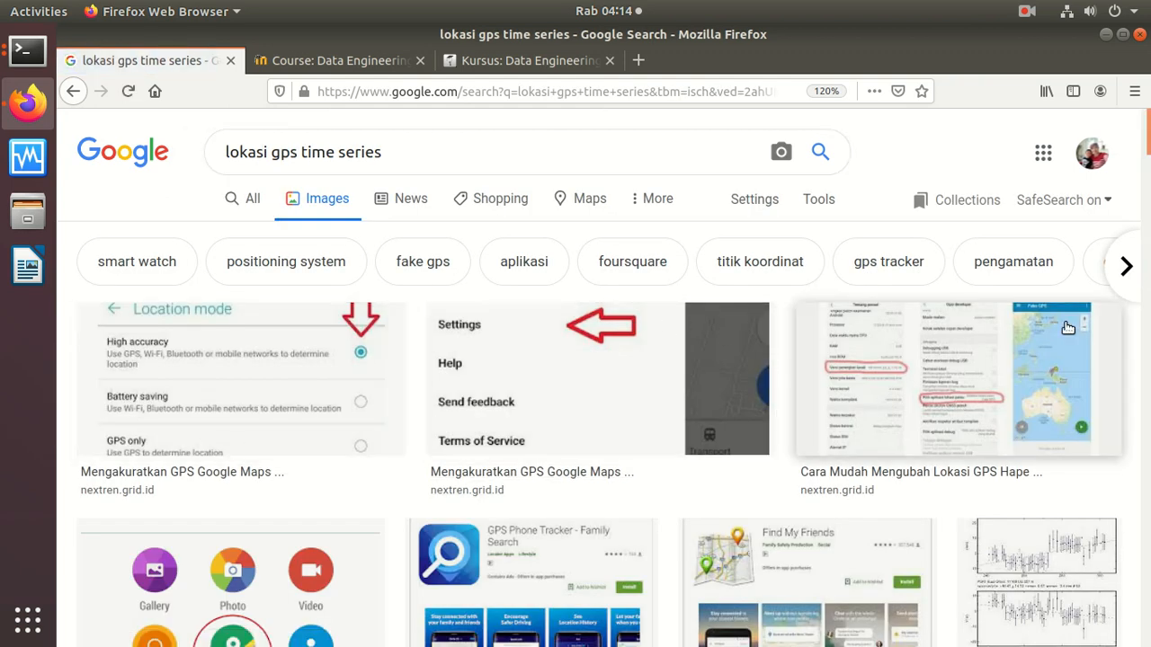
left_click_drag(1148, 142, 413, 41)
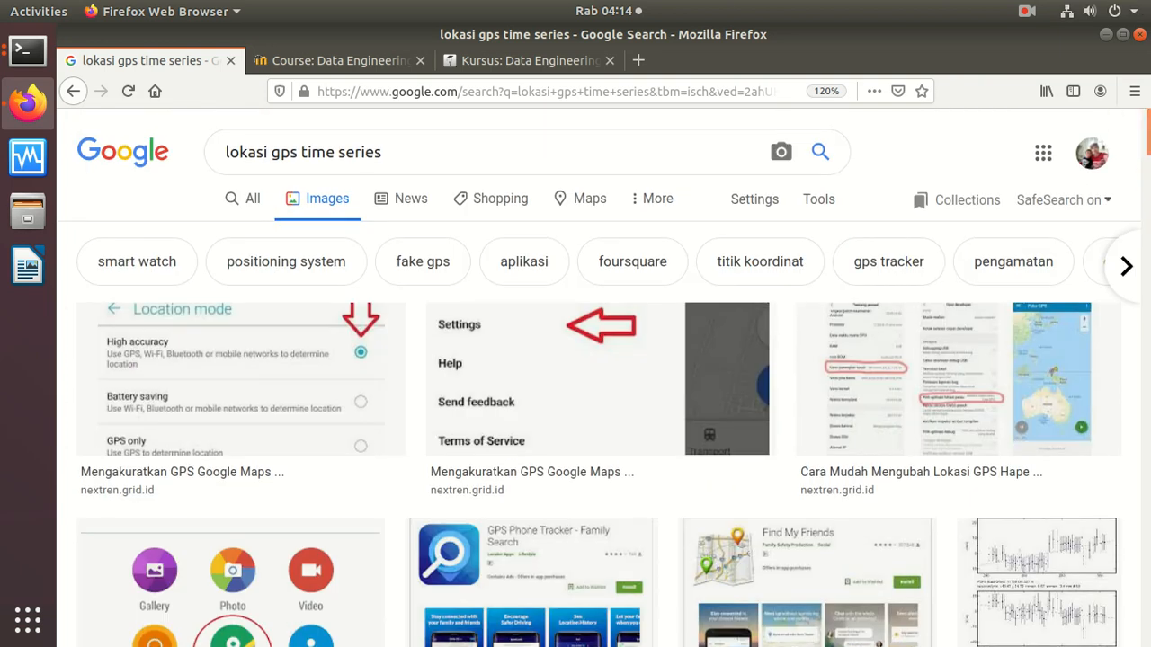
left_click_drag(1148, 149, 1135, 215)
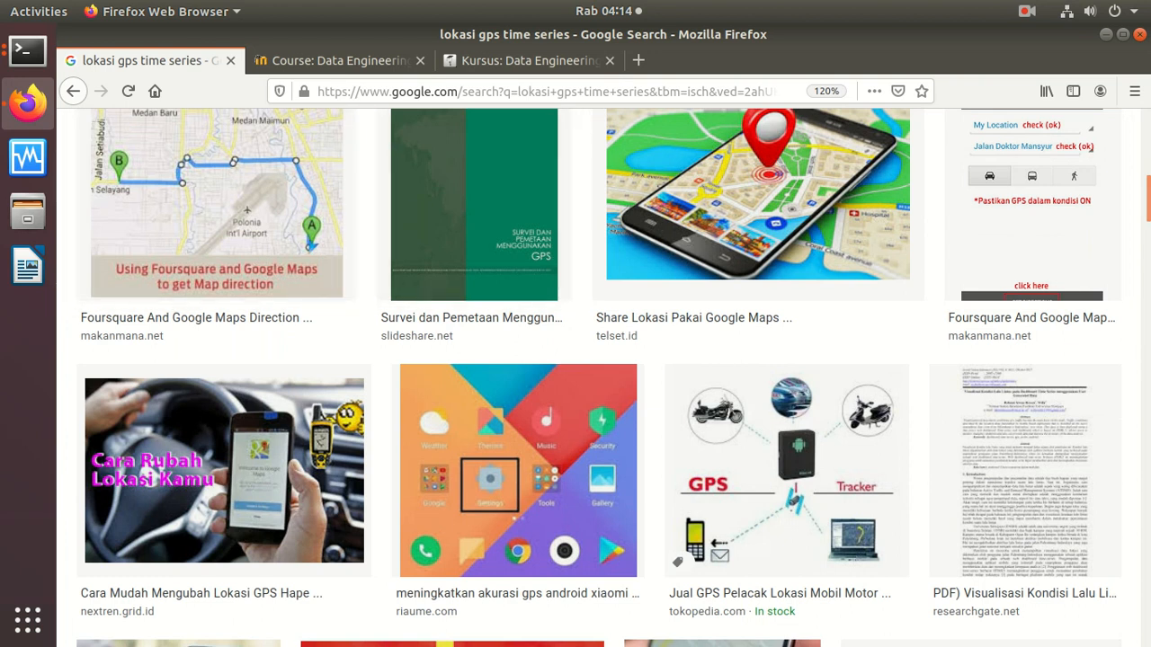
left_click_drag(1149, 198, 1149, 128)
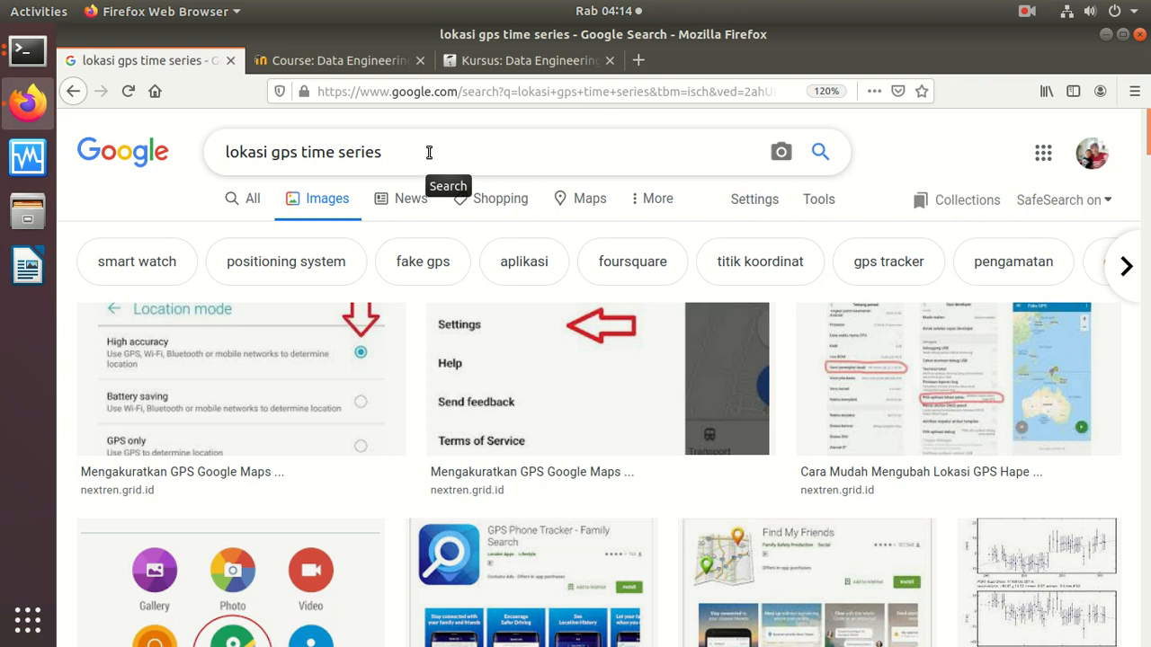
- Look through the module list of the Data Engineering course on lms.onnocenter.or.id as far as the ORANGE: Image Analysis section
left_click(371, 71)
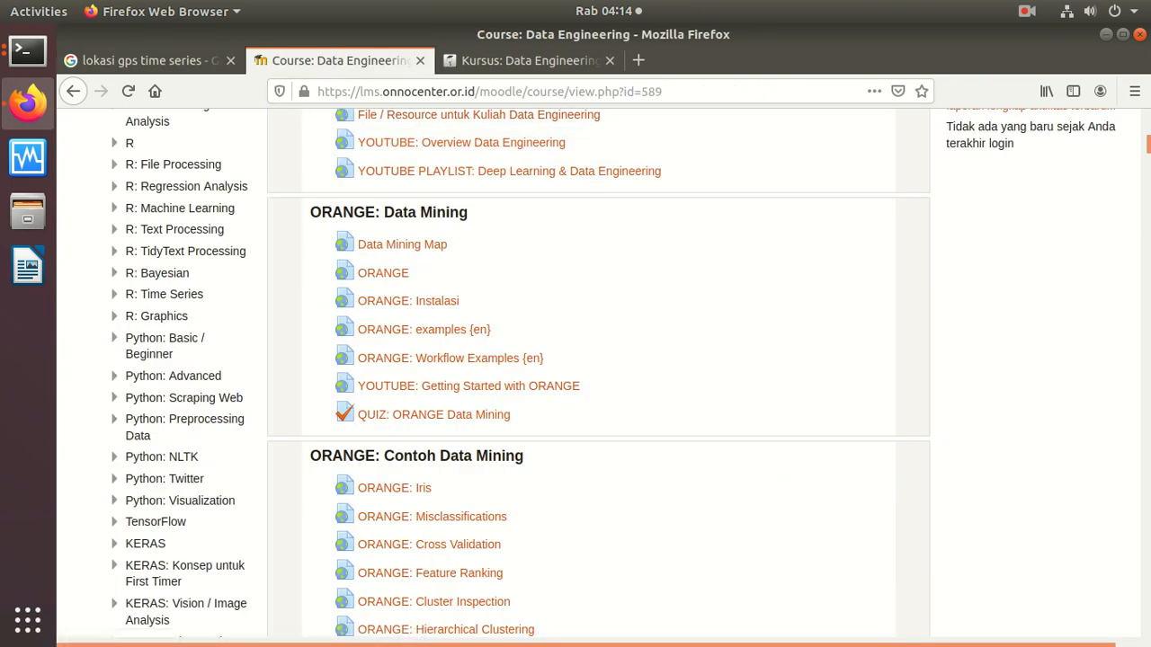
left_click_drag(1146, 144, 1146, 117)
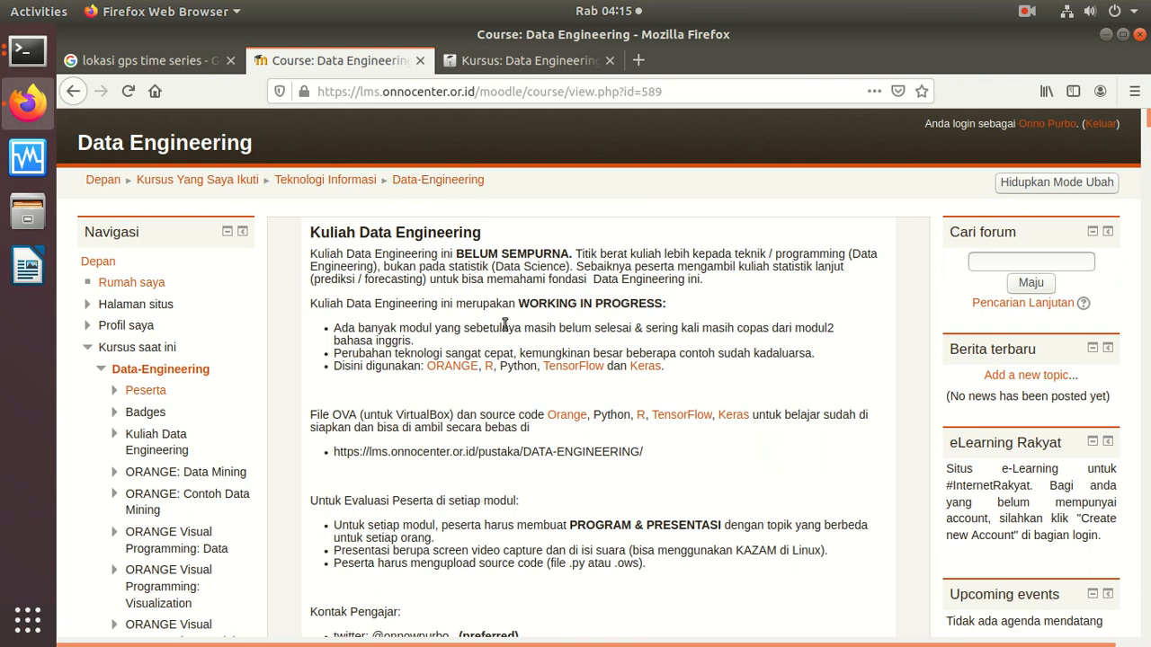
scroll(505, 325, "down", 10)
scroll(506, 330, "down", 15)
scroll(505, 326, "down", 15)
scroll(503, 330, "down", 15)
scroll(504, 330, "down", 15)
scroll(504, 330, "down", 1)
scroll(503, 330, "up", 3)
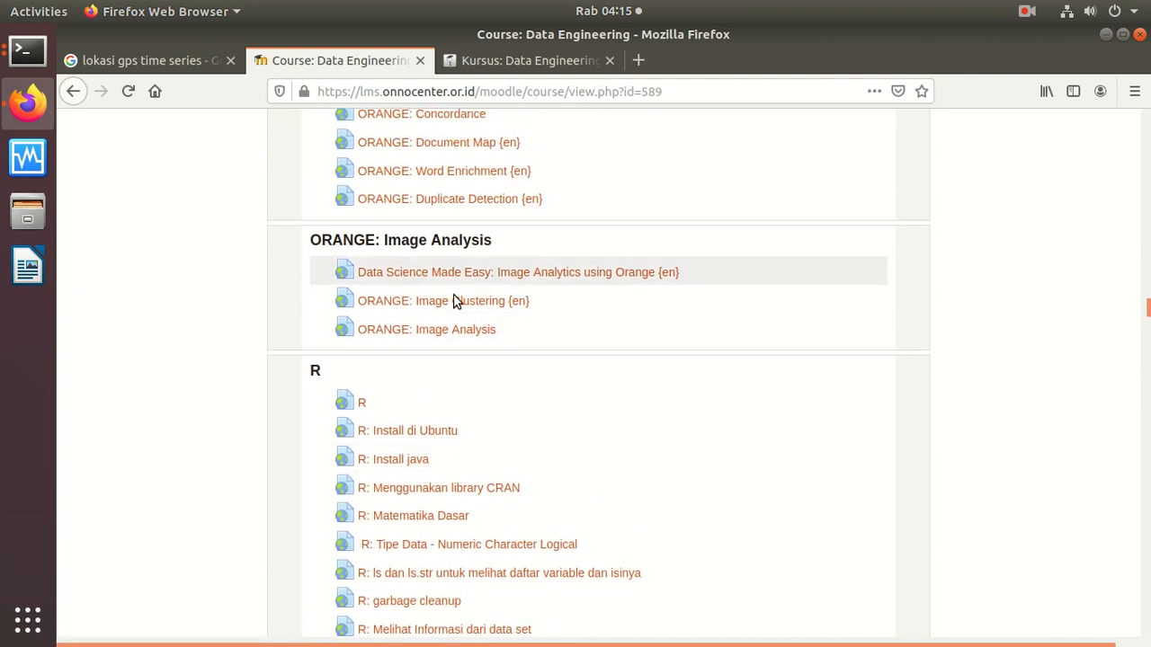
- Examine the ORANGE Image Analysis, Networks and Time Series modules of the Data Engineering course on lms.darmajaya.ac.id
left_click(550, 61)
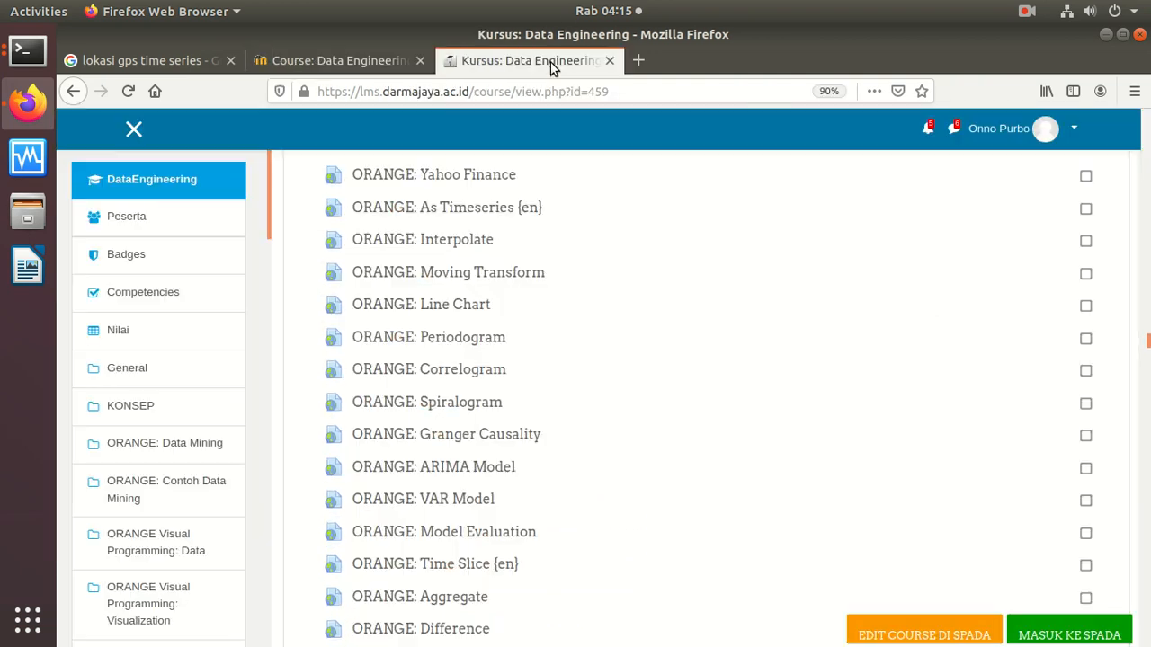
scroll(565, 265, "up", 2)
scroll(566, 265, "up", 5)
scroll(566, 265, "up", 4)
scroll(565, 265, "down", 1)
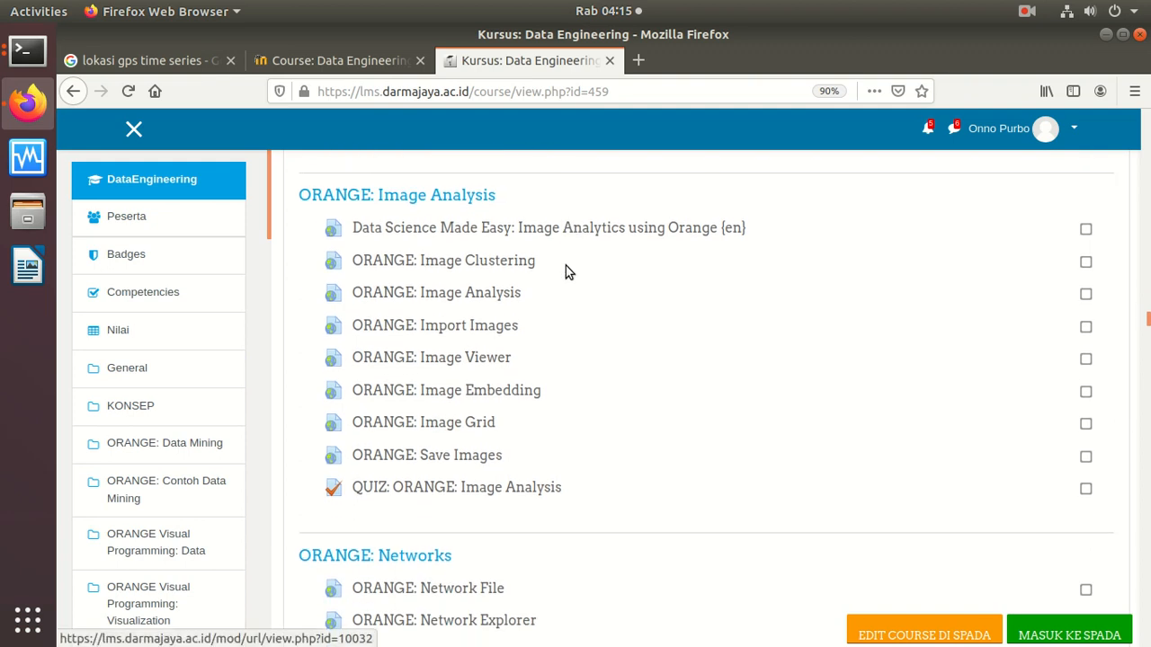
scroll(565, 265, "down", 4)
scroll(565, 265, "down", 6)
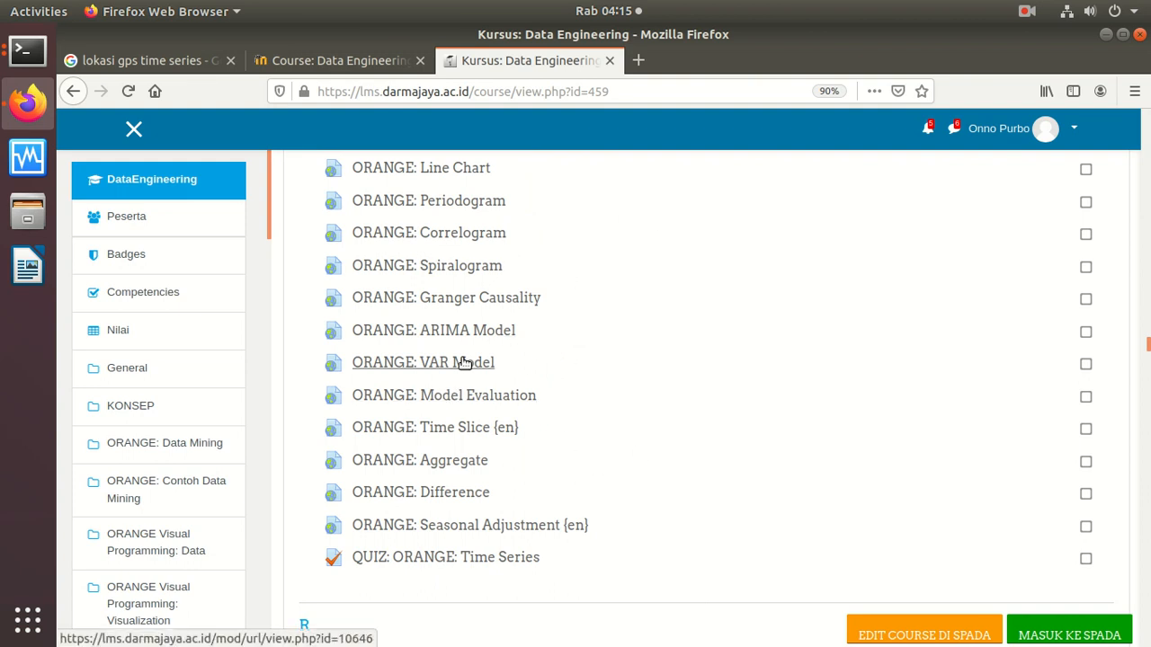
scroll(578, 324, "up", 2)
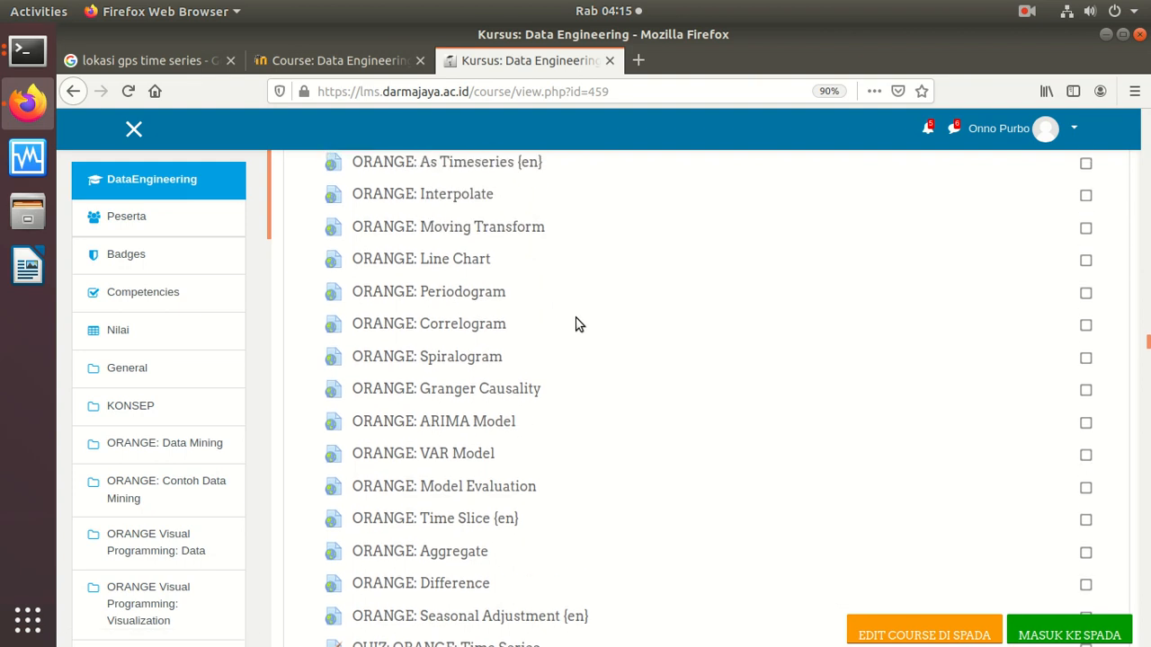
scroll(578, 324, "up", 1)
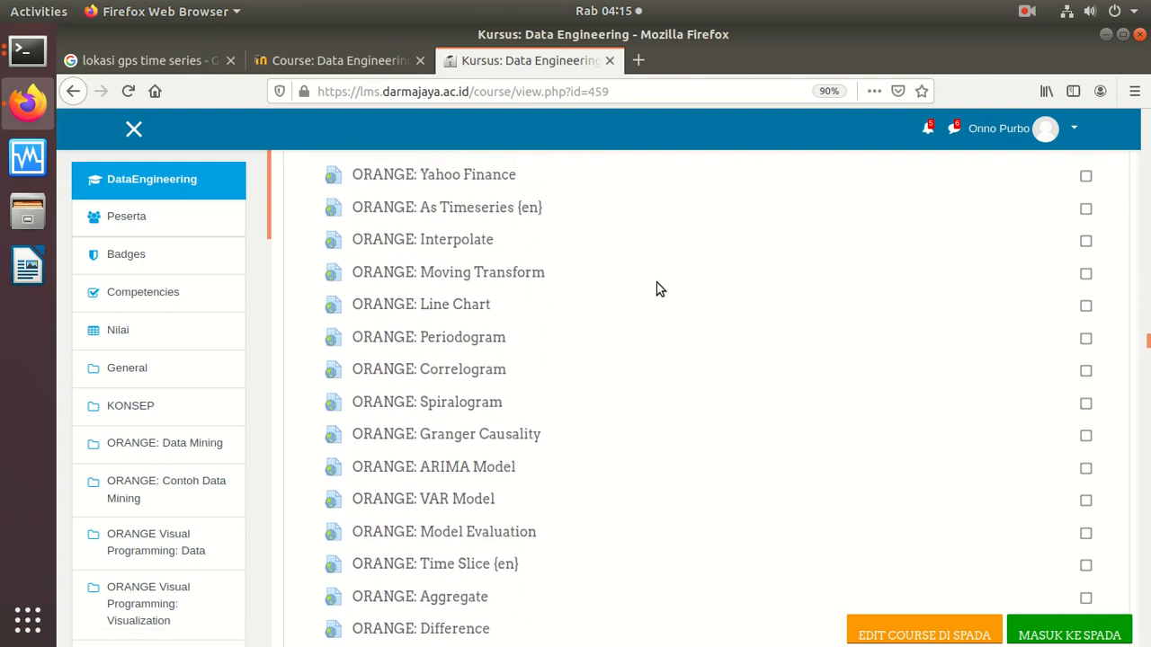
scroll(657, 288, "down", 3)
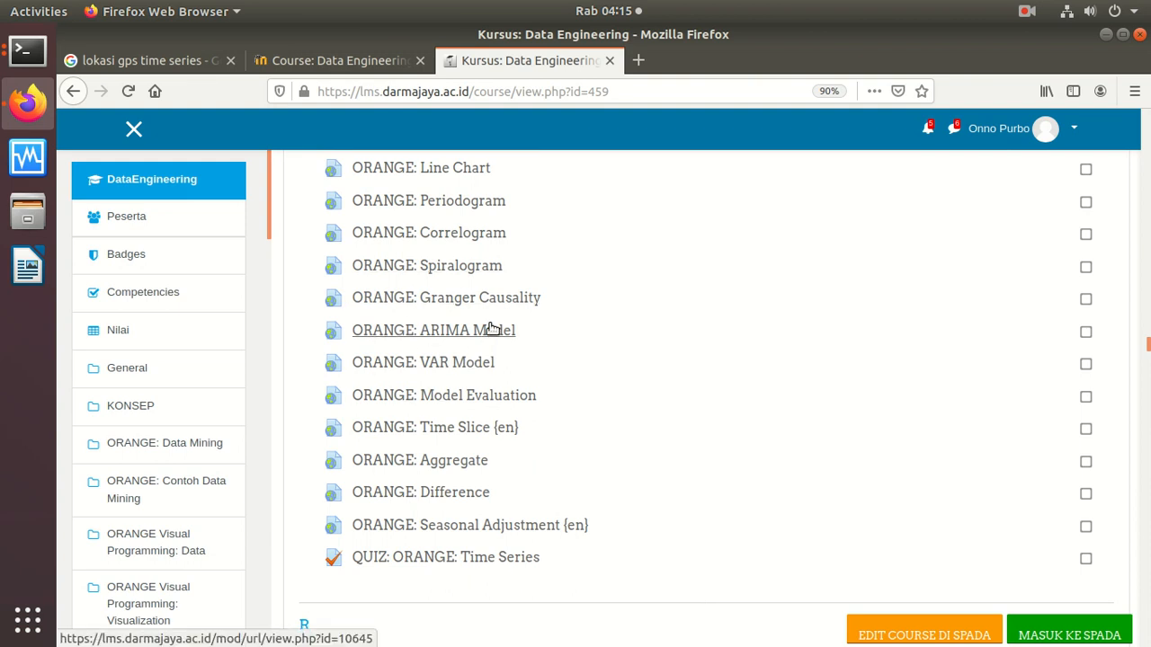
left_click(428, 364)
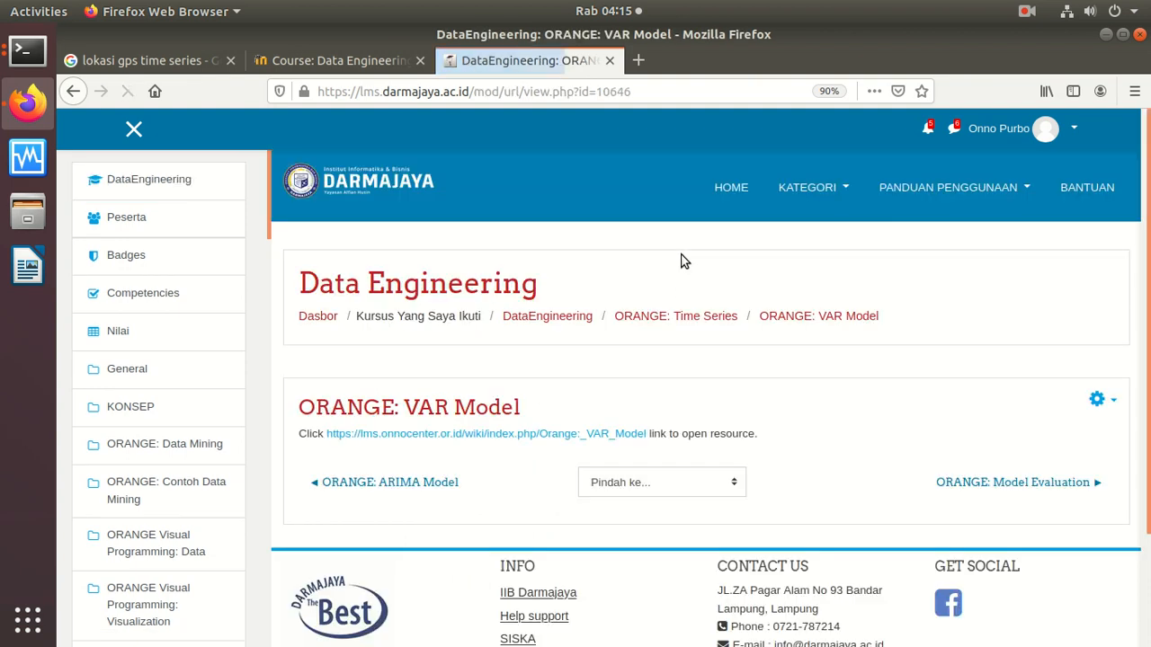
scroll(685, 260, "down", 1)
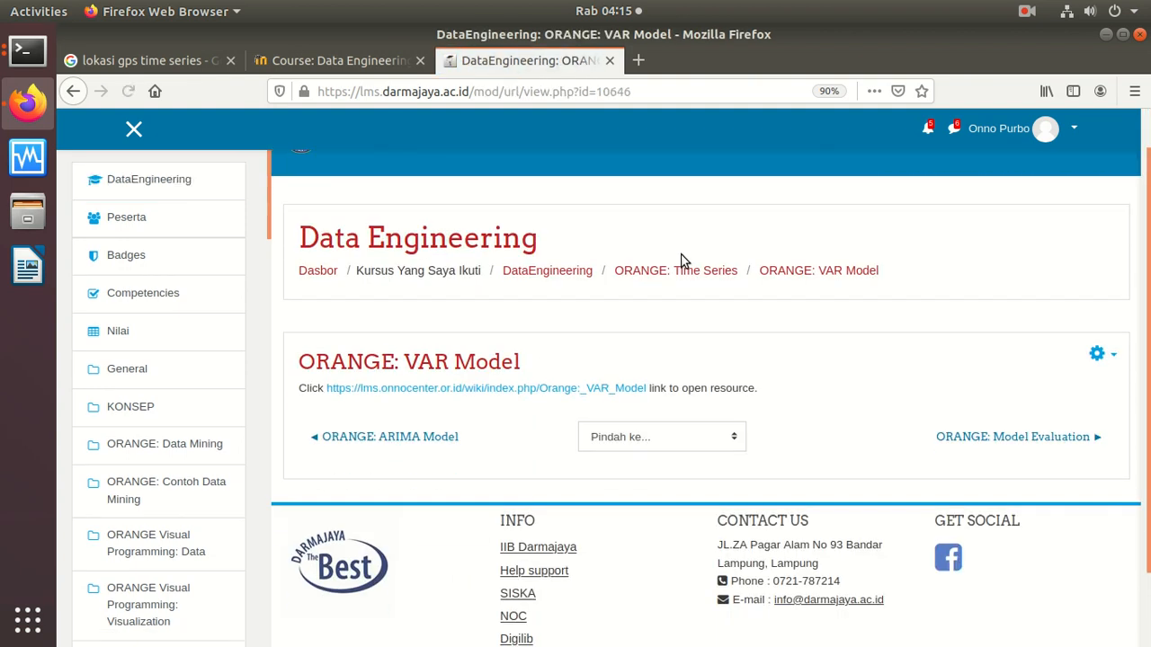
left_click(523, 387)
left_click_drag(383, 91, 296, 90)
key("BackSpace")
key("Return")
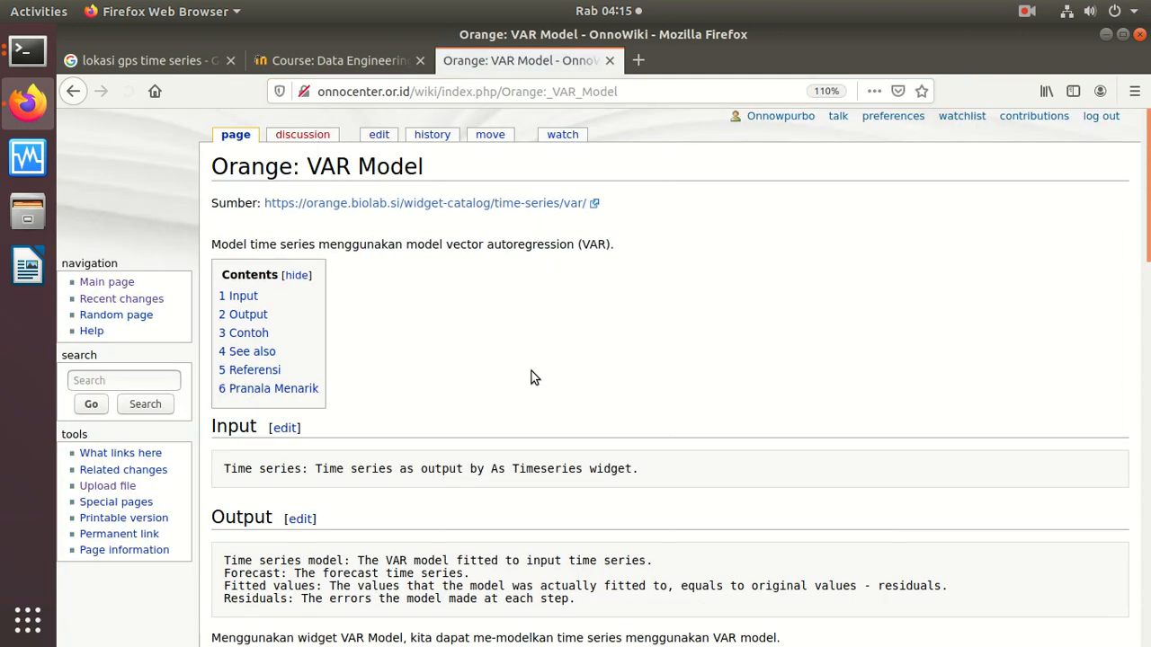
- Read through the VAR Model wiki page and open its example image Line-chart-ex1.png
scroll(532, 377, "down", 2)
scroll(532, 378, "down", 5)
scroll(533, 372, "down", 10)
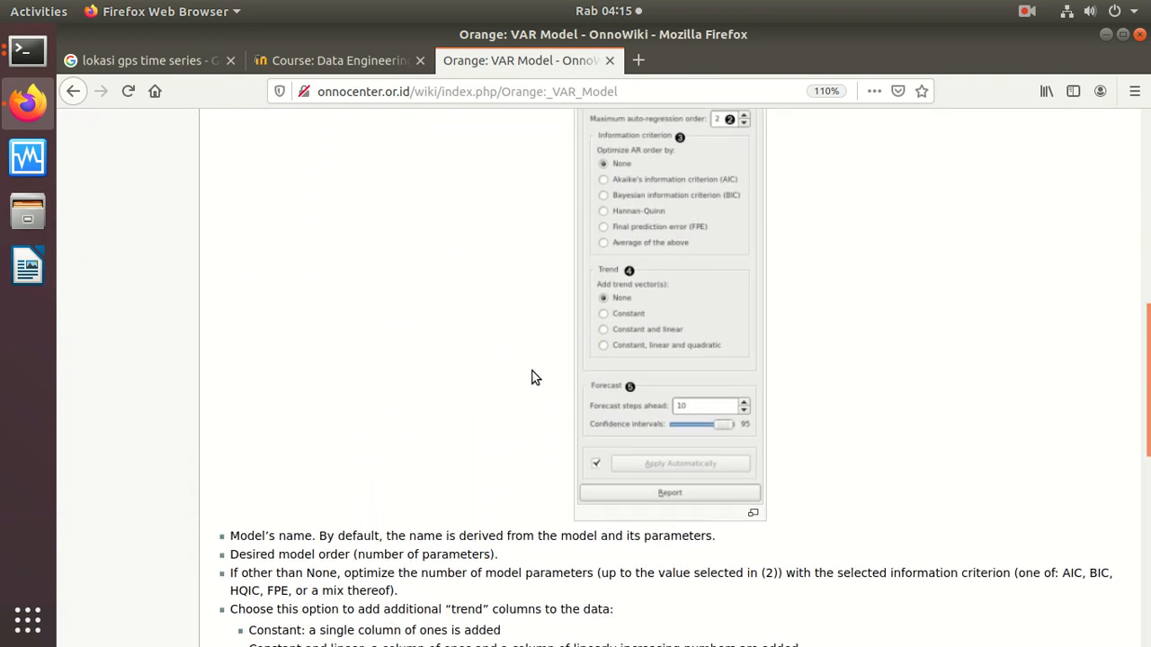
scroll(531, 378, "down", 1)
left_click(650, 258)
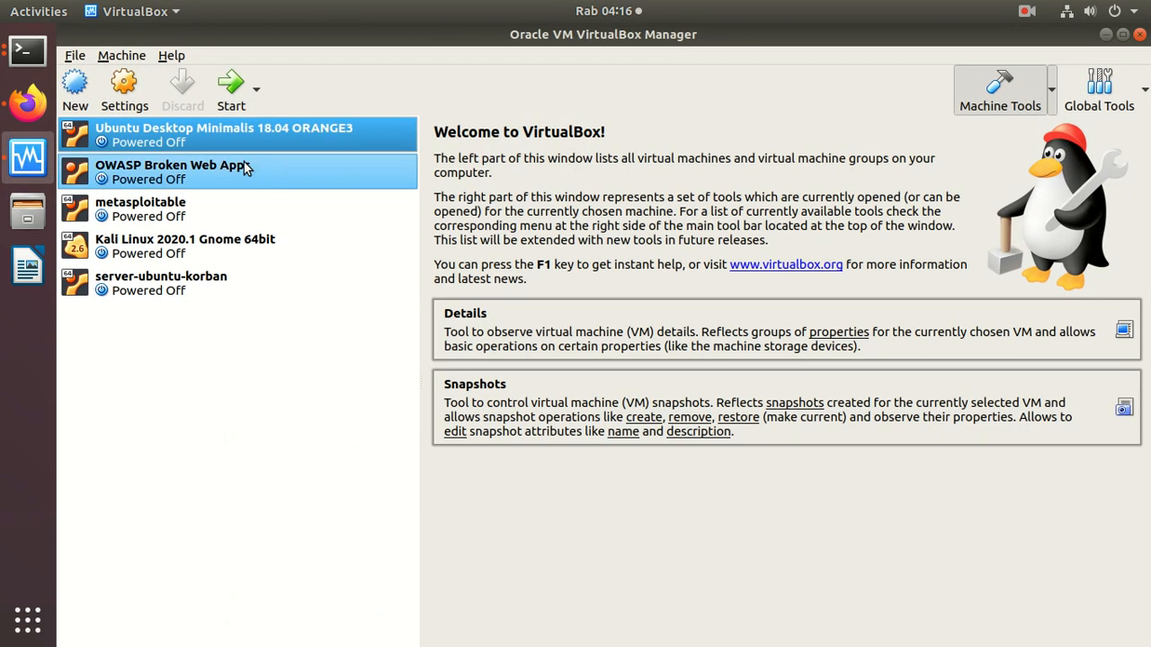
- Start the Ubuntu Desktop Minimalis 18.04 ORANGE3 virtual machine headless in VirtualBox and return to Firefox
right_click(255, 146)
mouse_move(463, 235)
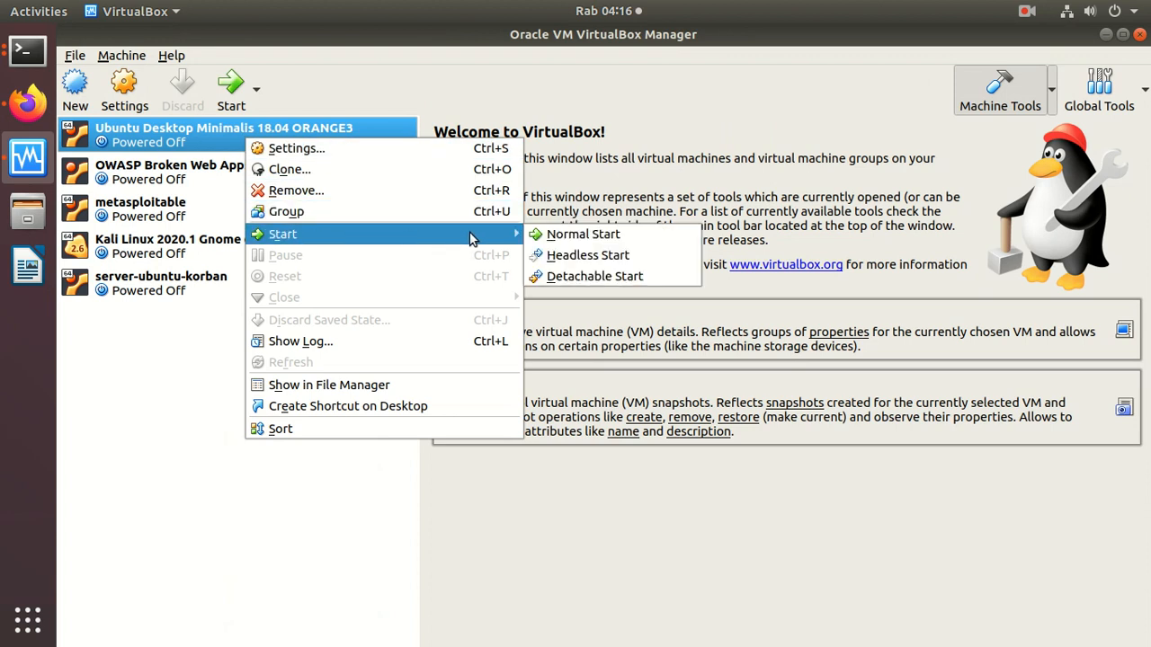
left_click(577, 256)
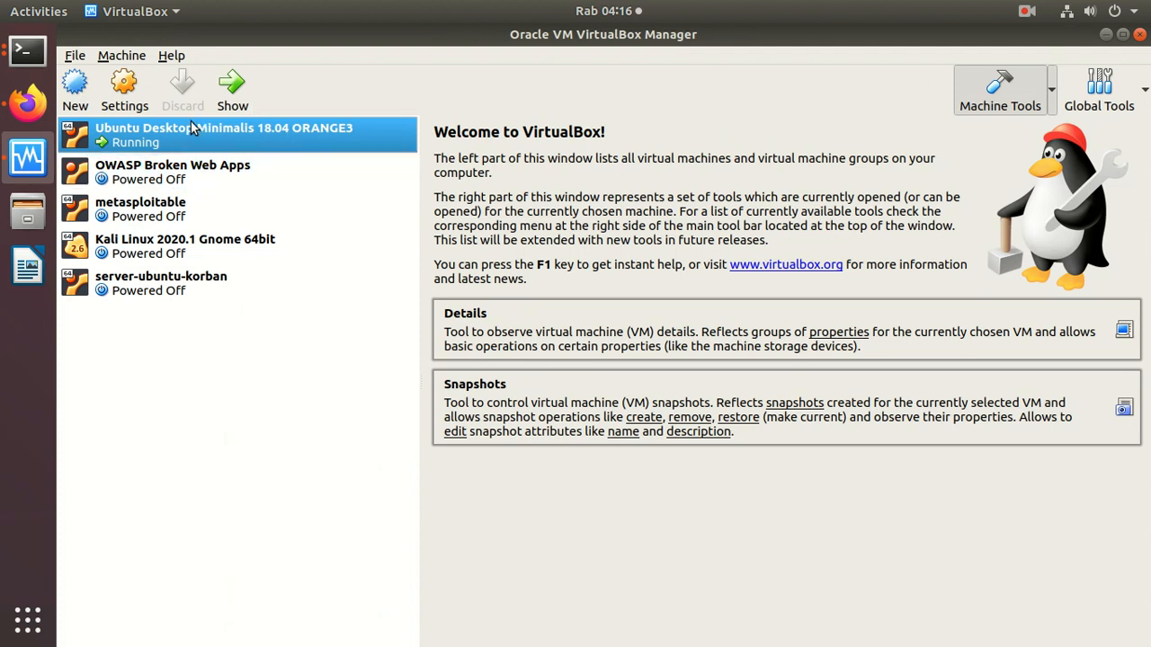
left_click(39, 108)
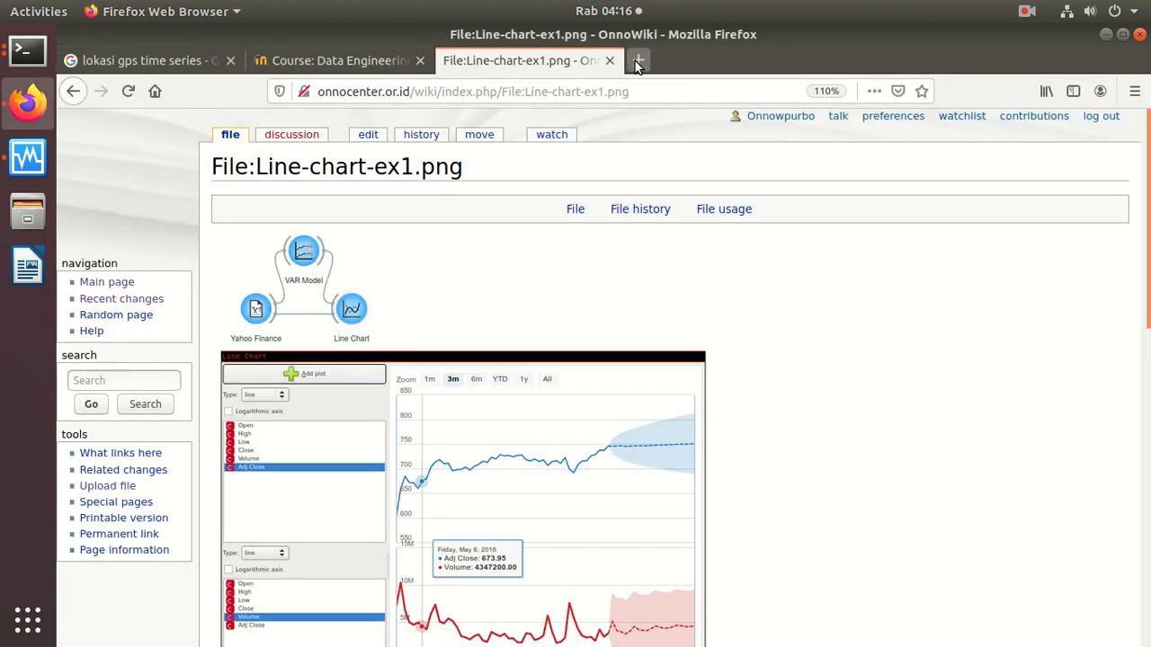
- Load lms.onnocenter.or.id/pustaka/ in a new browser tab and open its DATA-ENGINEERING directory
left_click(638, 61)
type("lms.onnocenter.or.id/pus")
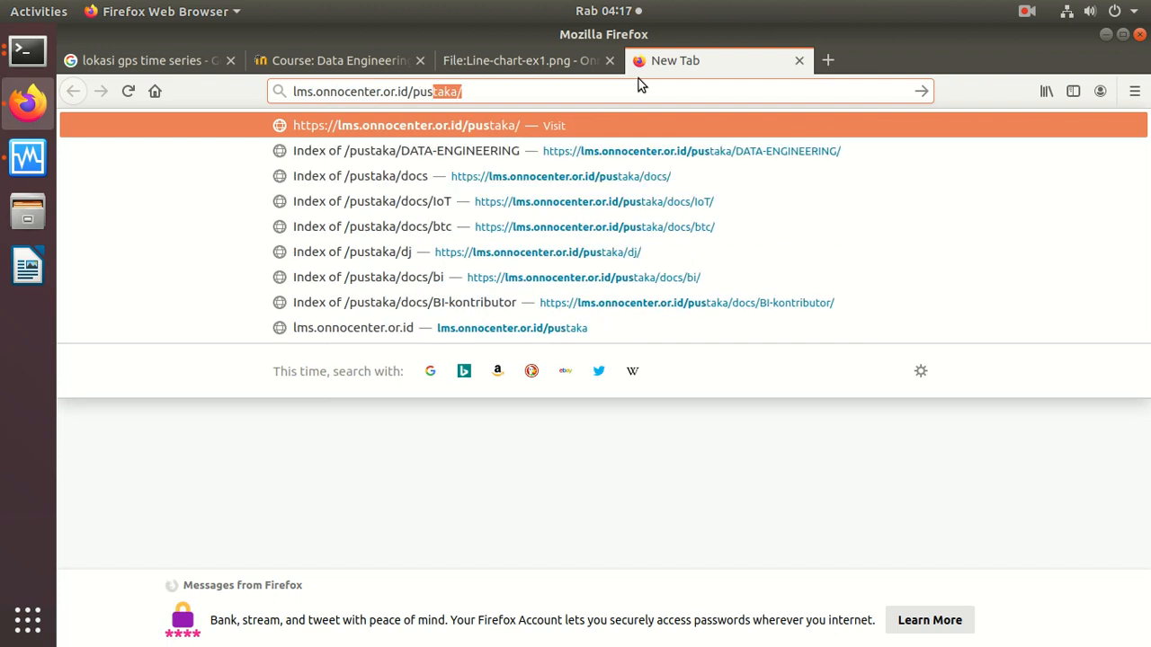
key("Return")
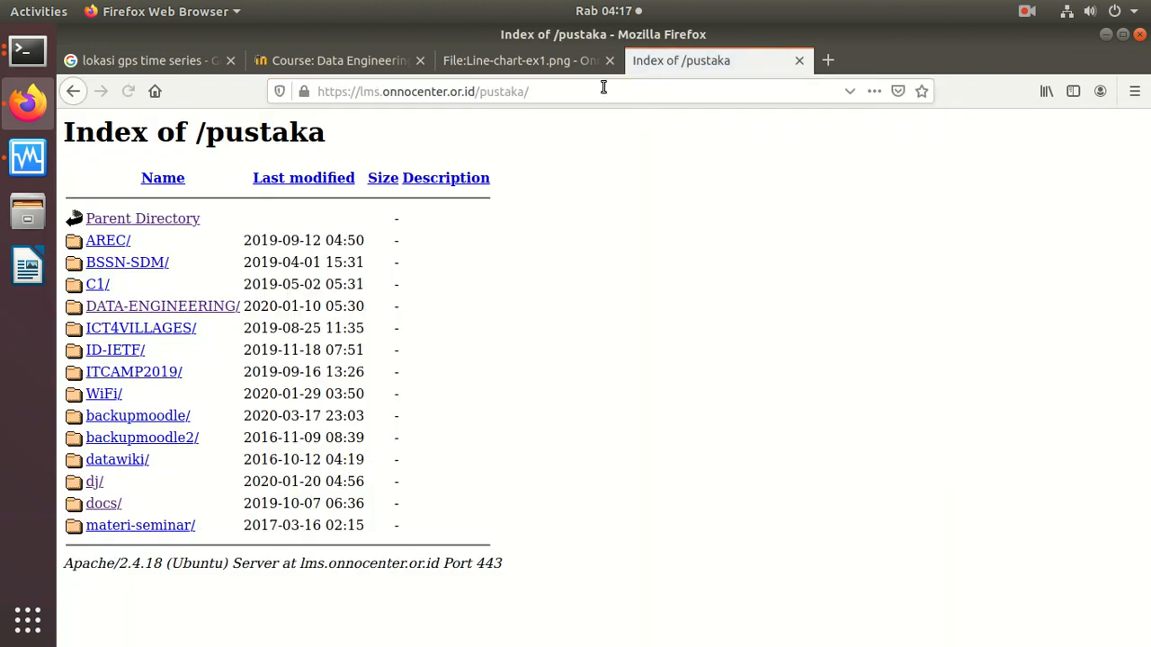
left_click(215, 310)
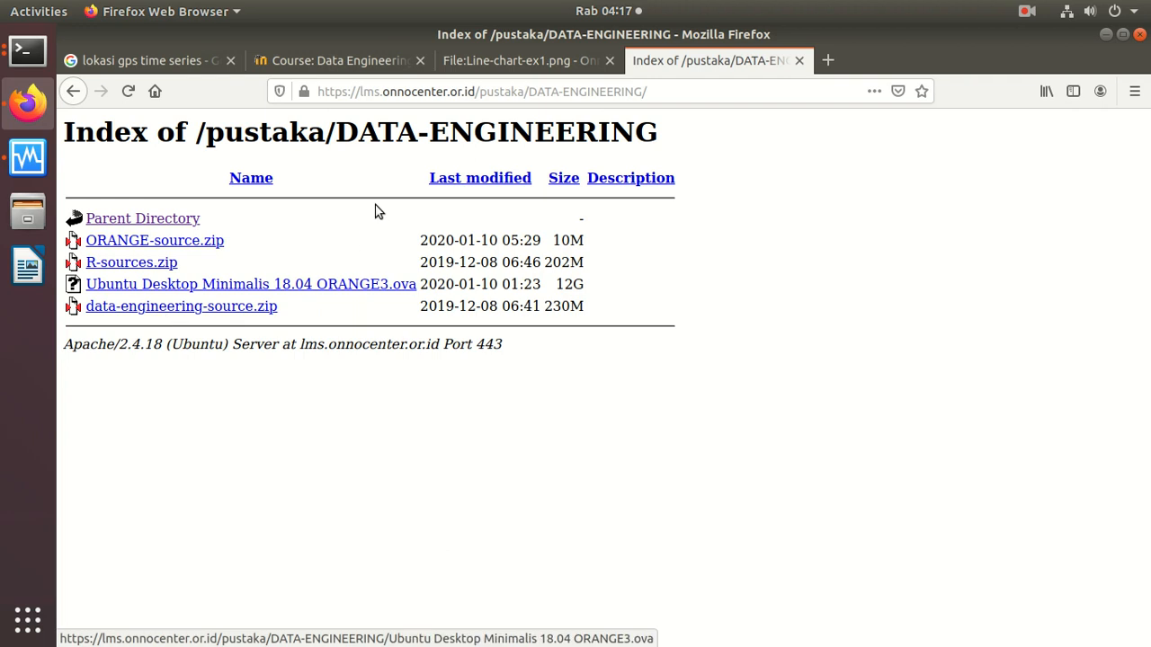
- Switch to VirtualBox, show the running Ubuntu Desktop Minimalis 18.04 ORANGE3 machine, and quit its Welcome to Ubuntu window
left_click(27, 158)
right_click(209, 137)
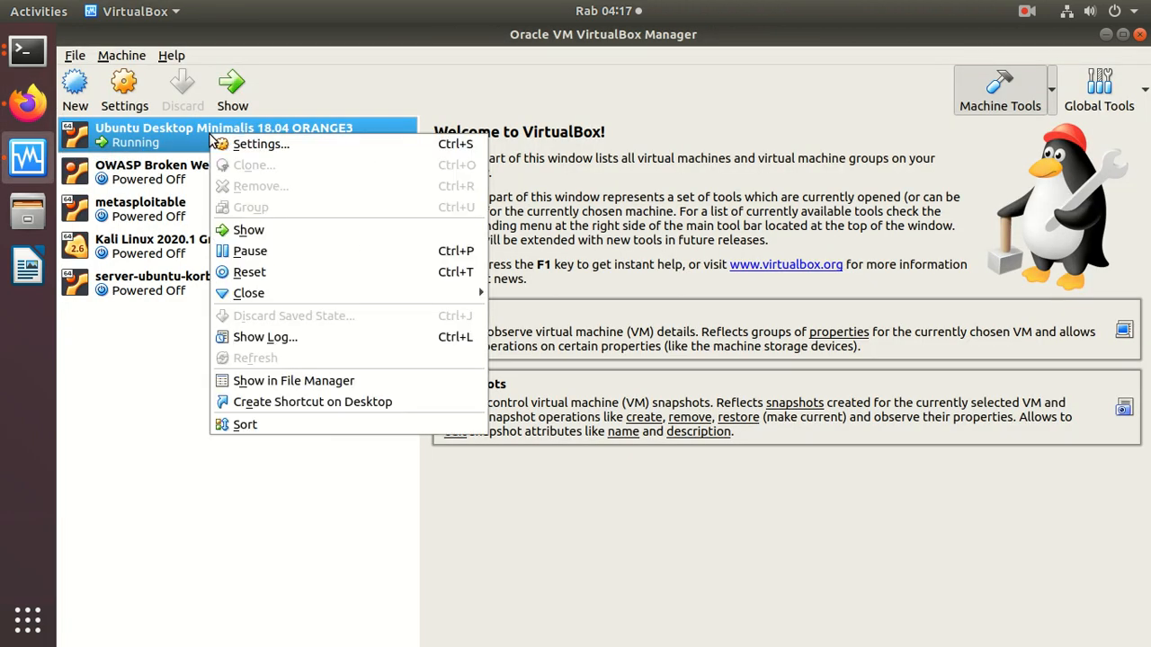
left_click(250, 230)
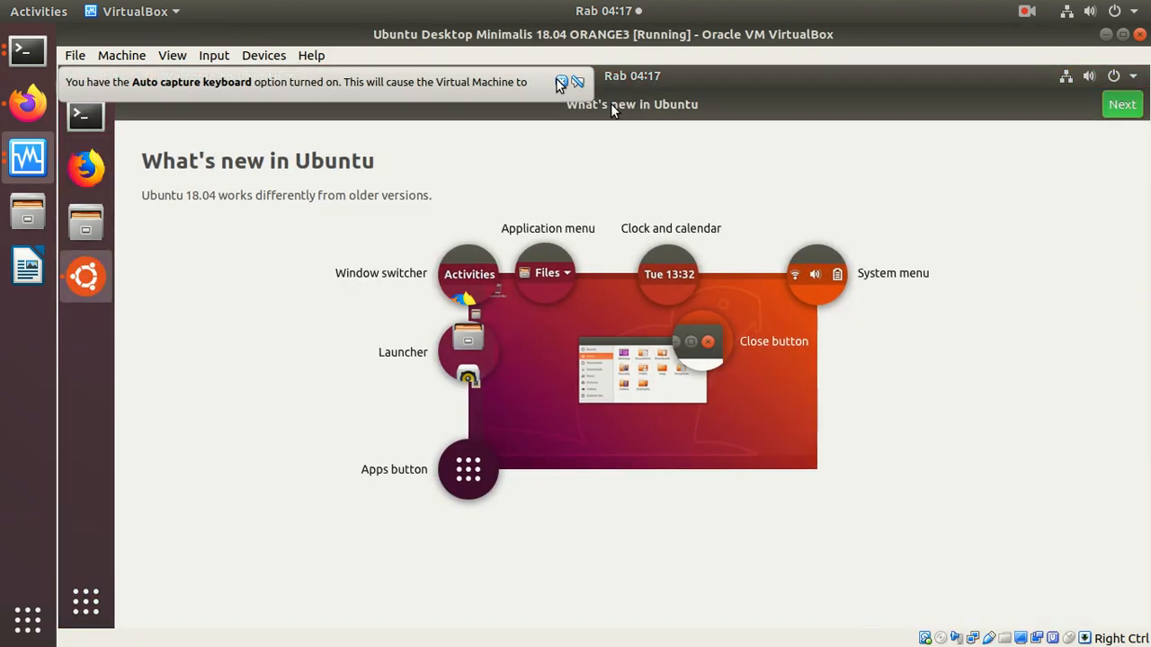
left_click(561, 83)
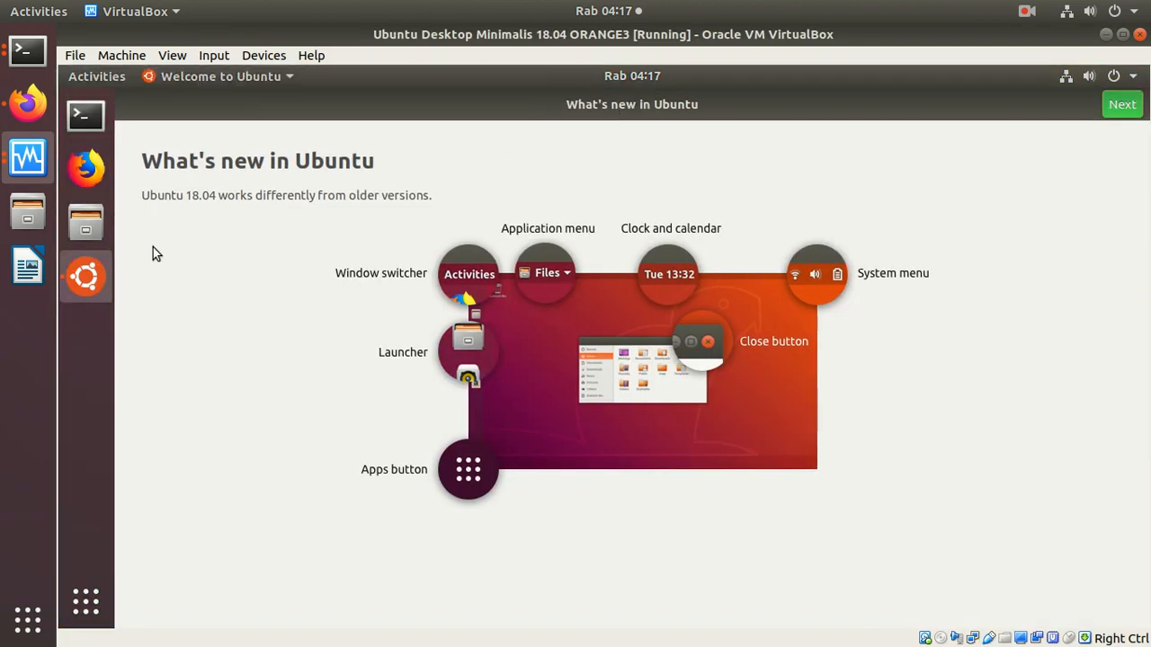
right_click(86, 276)
left_click(171, 374)
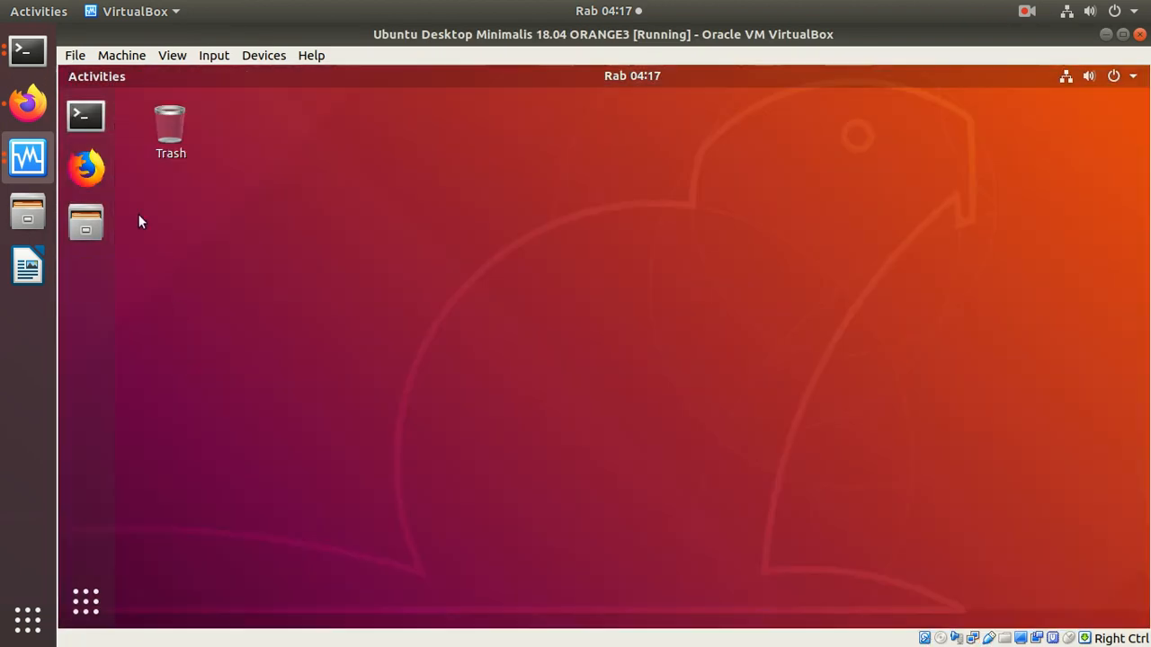
- Launch Orange as a background process from a terminal inside the virtual machine
left_click(86, 116)
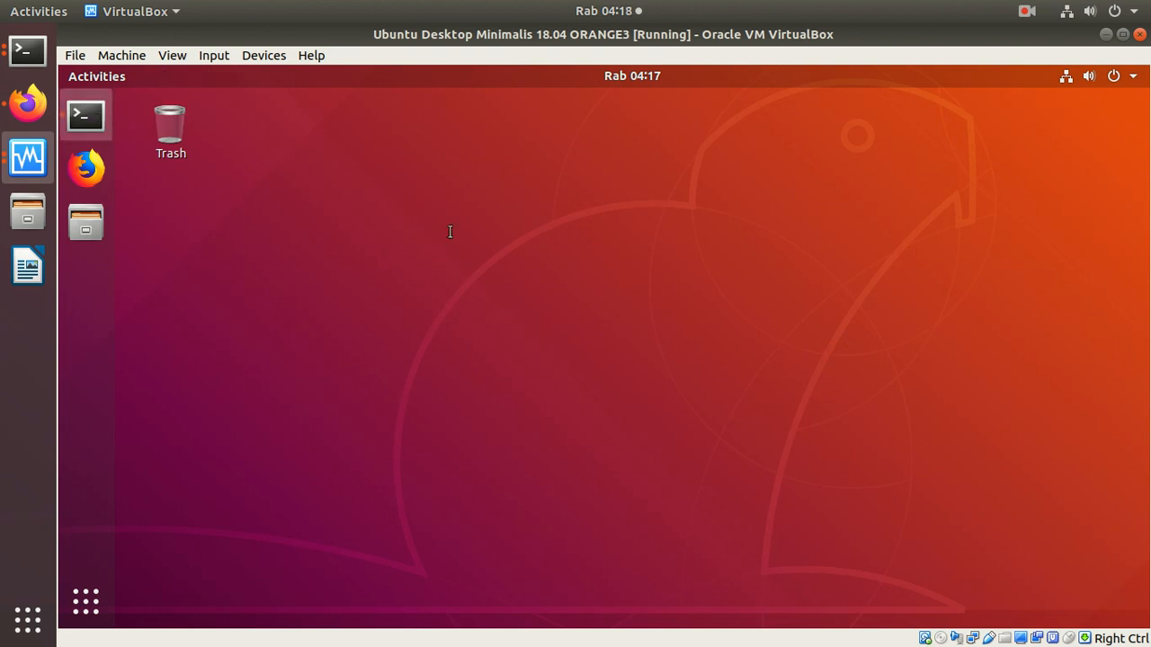
type("or")
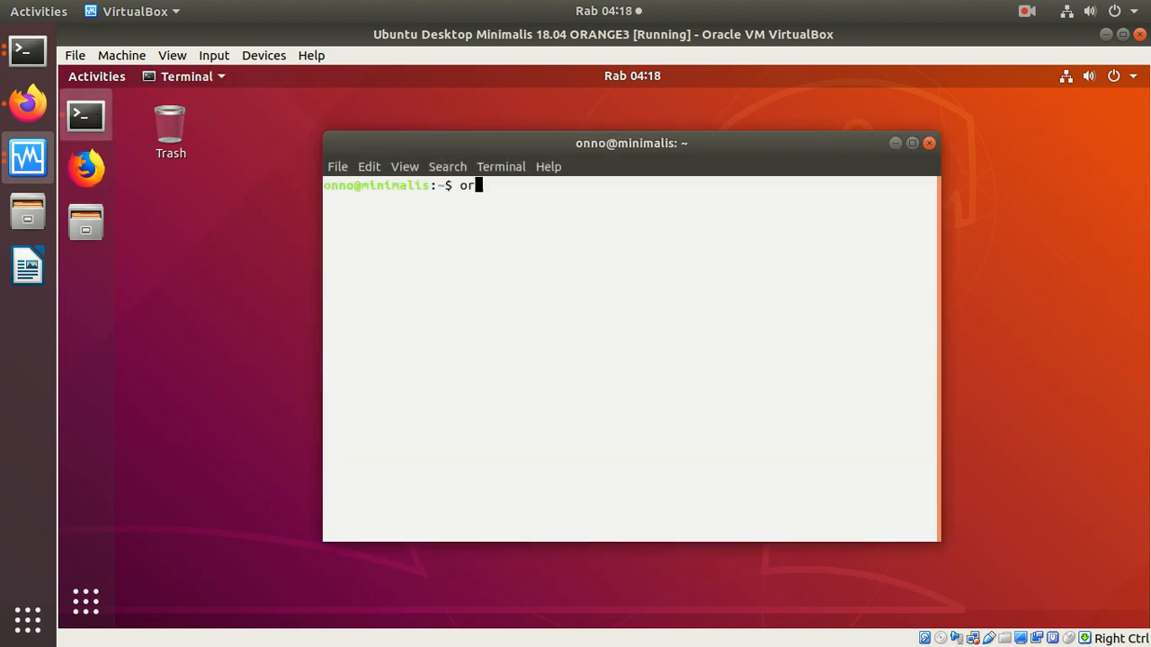
type("ora")
key("Tab")
type("&")
key("Return")
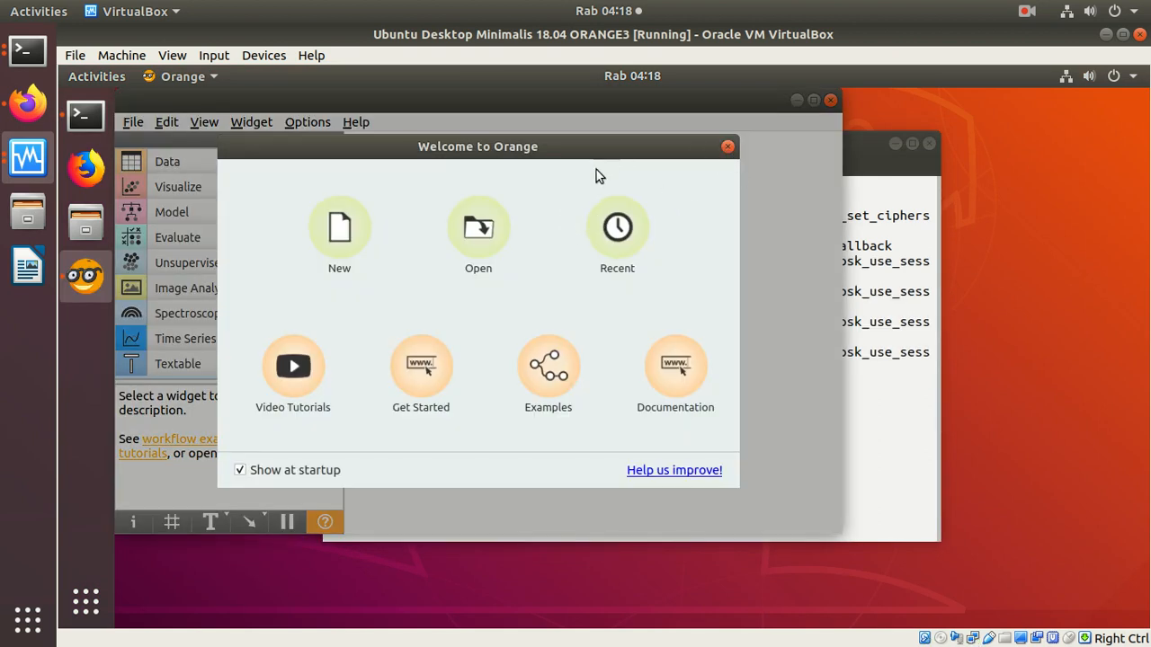
- Dismiss the example workflows and Welcome to Orange windows, maximize the empty canvas, and skip the offered version update
left_click(559, 381)
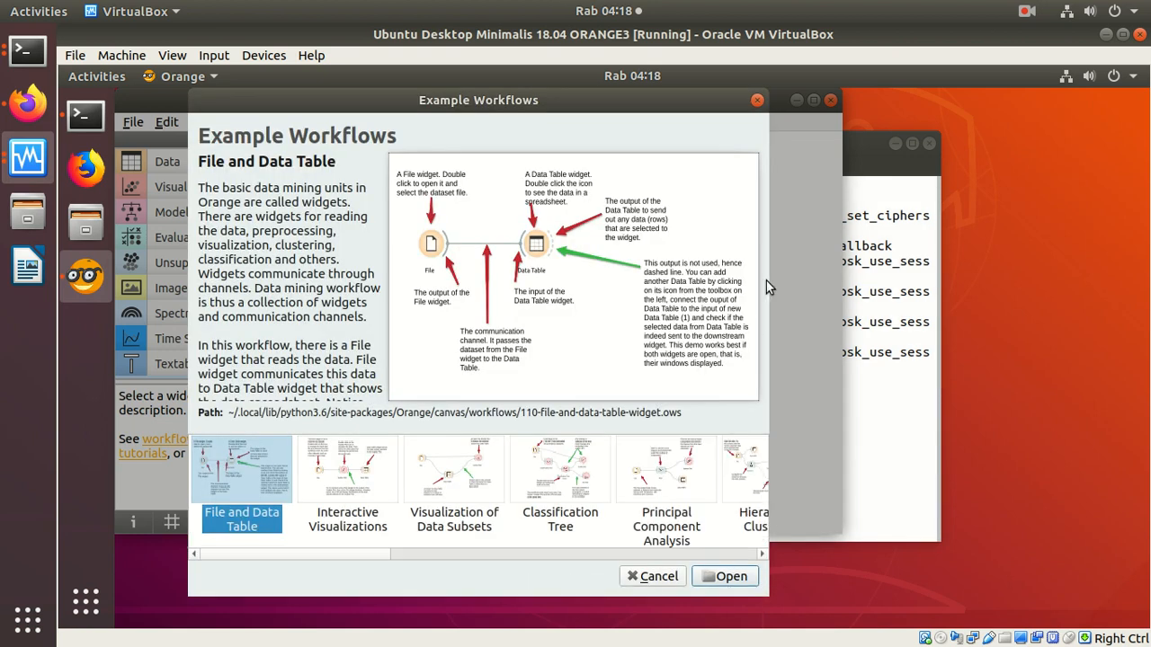
left_click(756, 100)
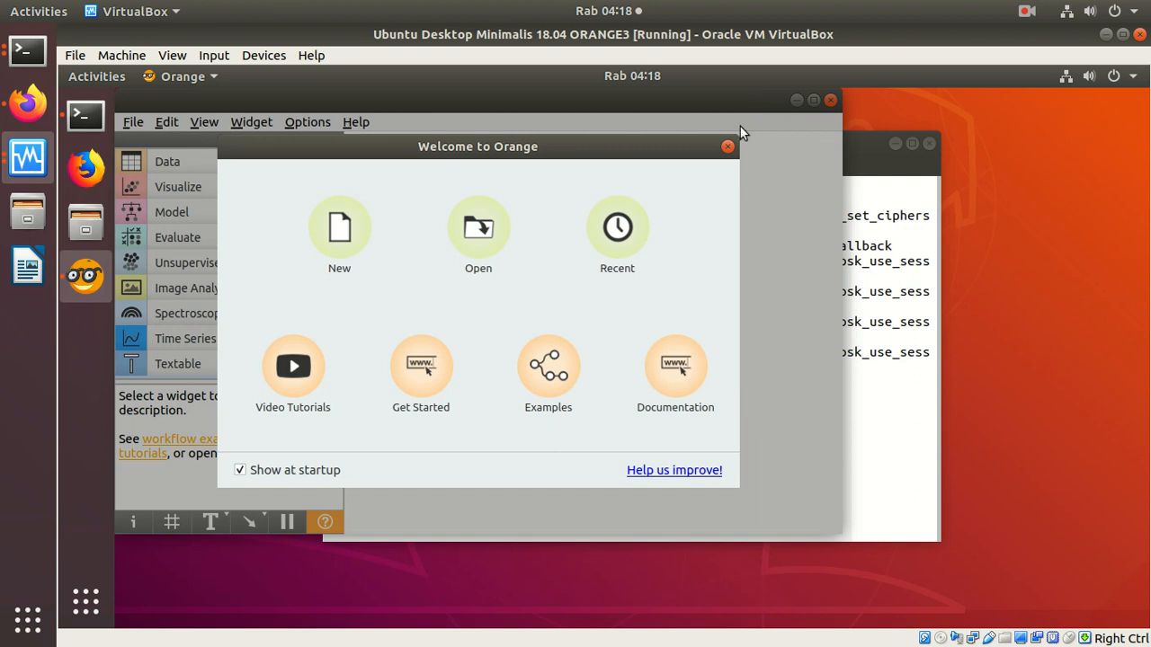
left_click(725, 147)
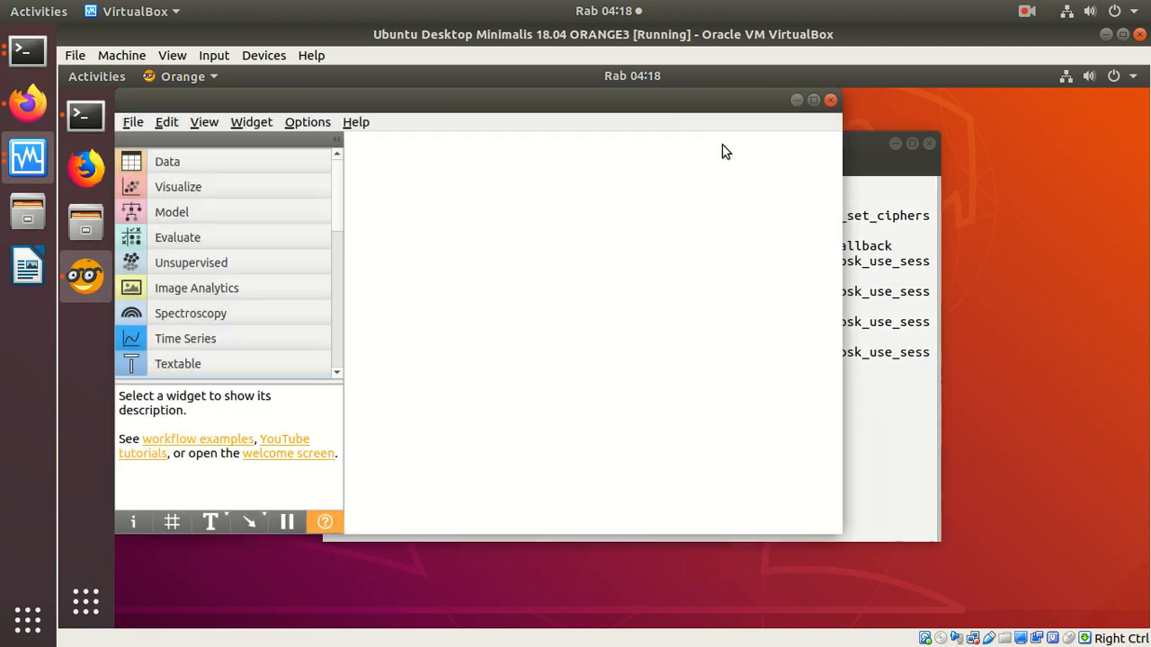
left_click(814, 101)
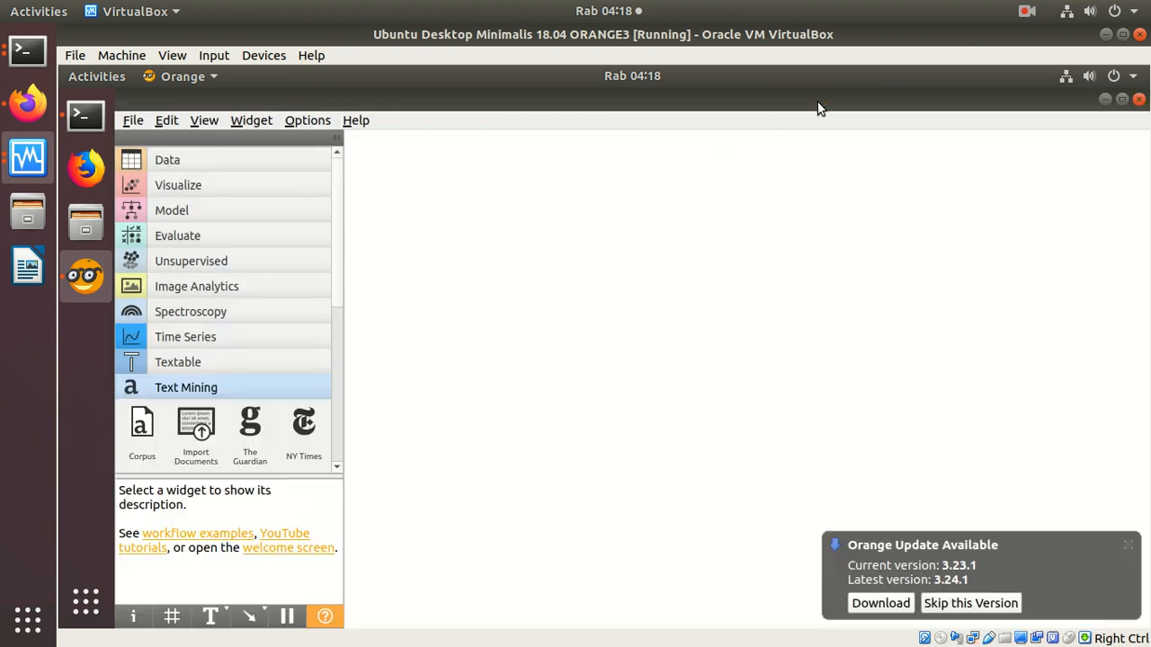
left_click(962, 609)
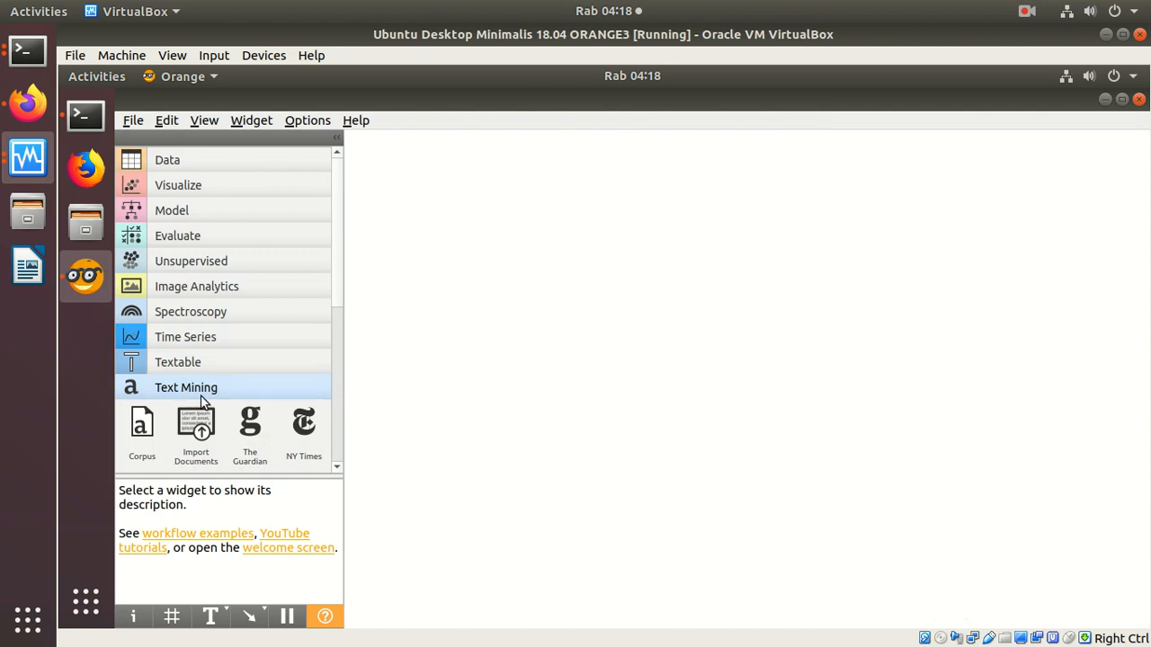
- Add a Yahoo Finance widget from the Time Series category to the canvas and set its ticker to GOOG
left_click(207, 338)
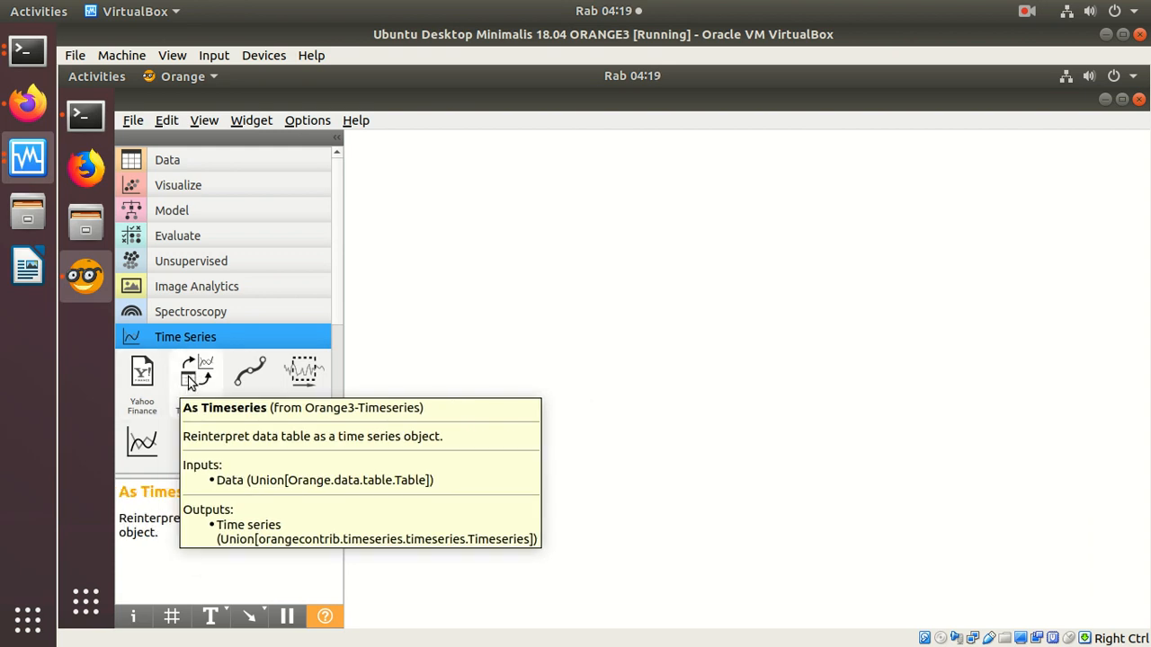
double_click(137, 382)
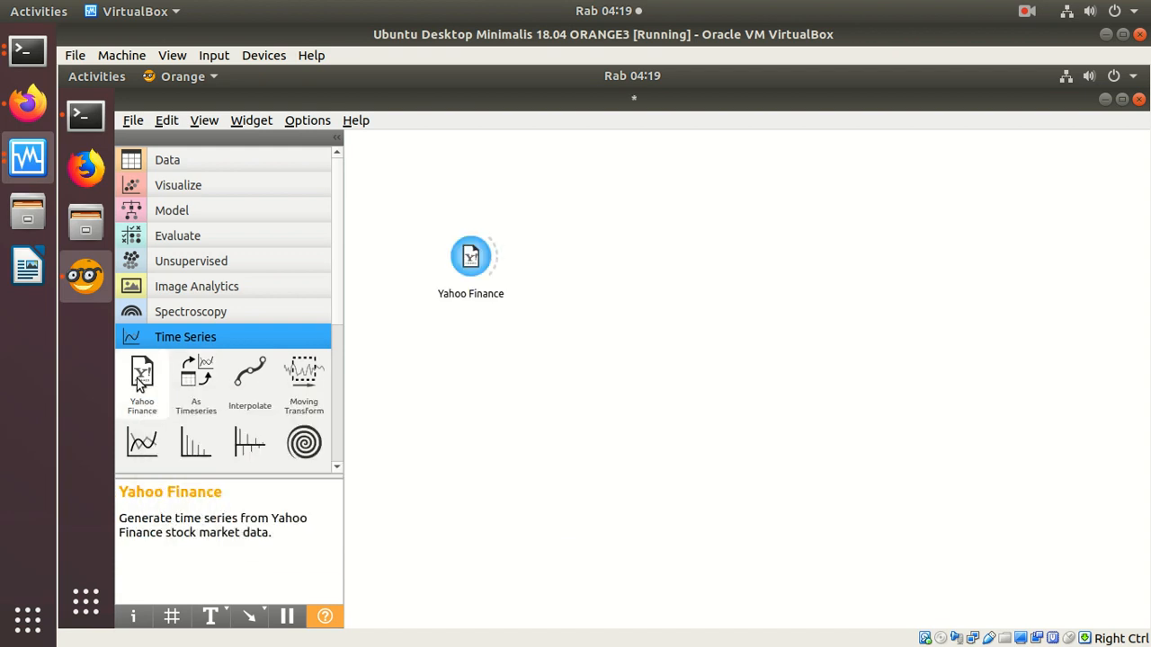
double_click(470, 258)
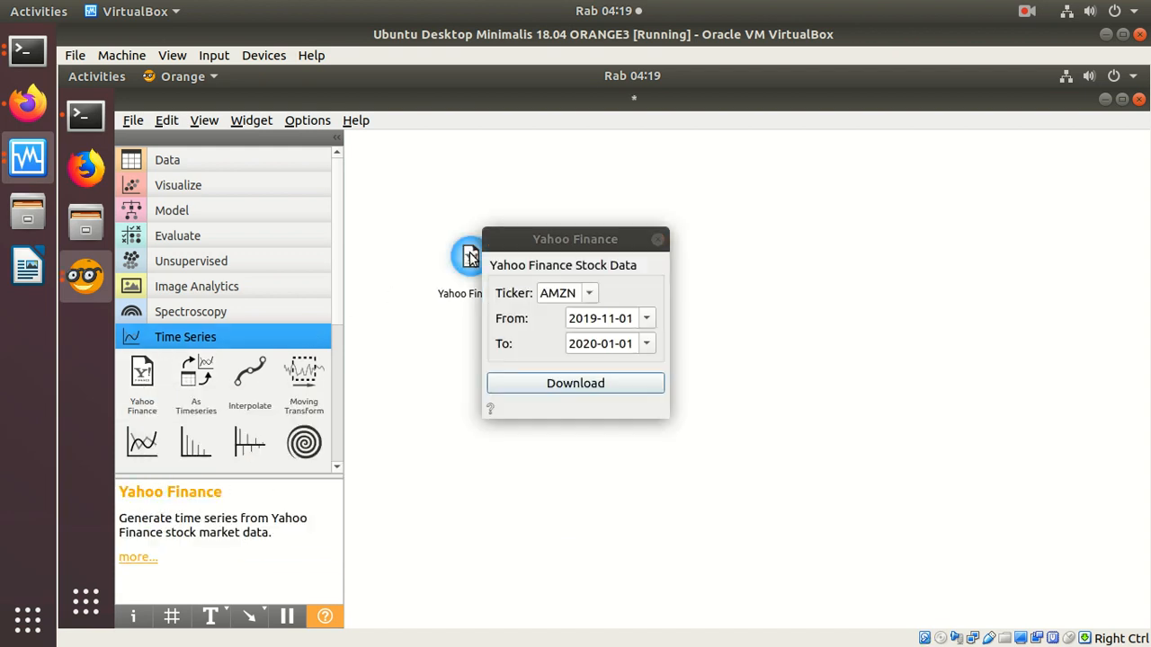
left_click(590, 295)
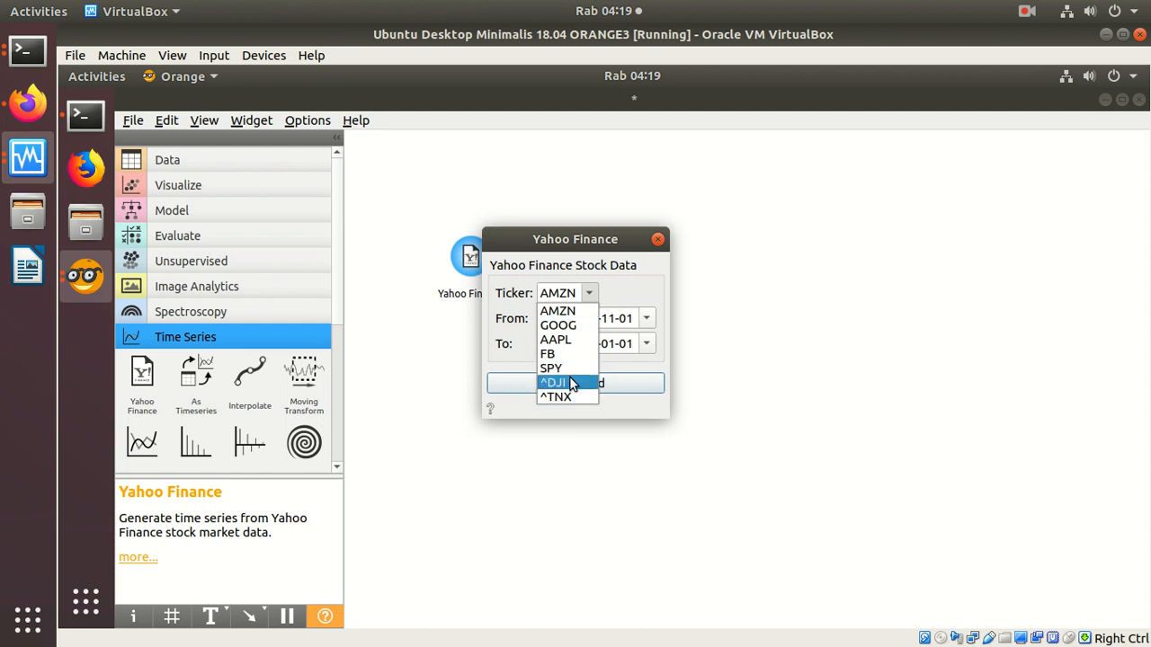
left_click(572, 327)
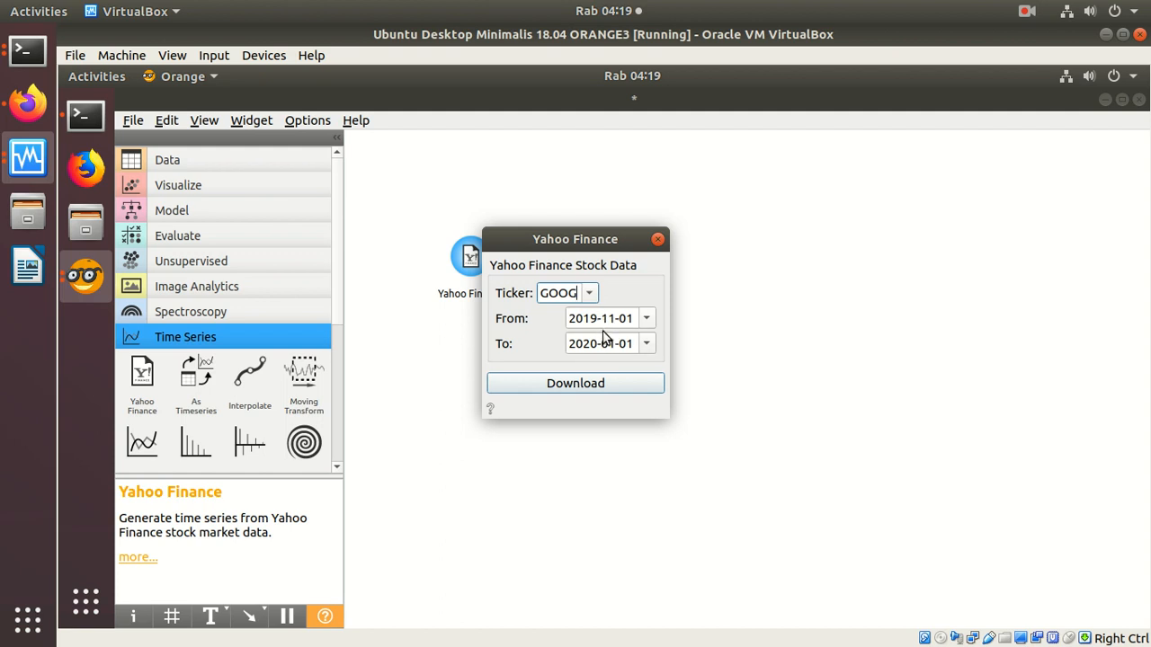
left_click(647, 318)
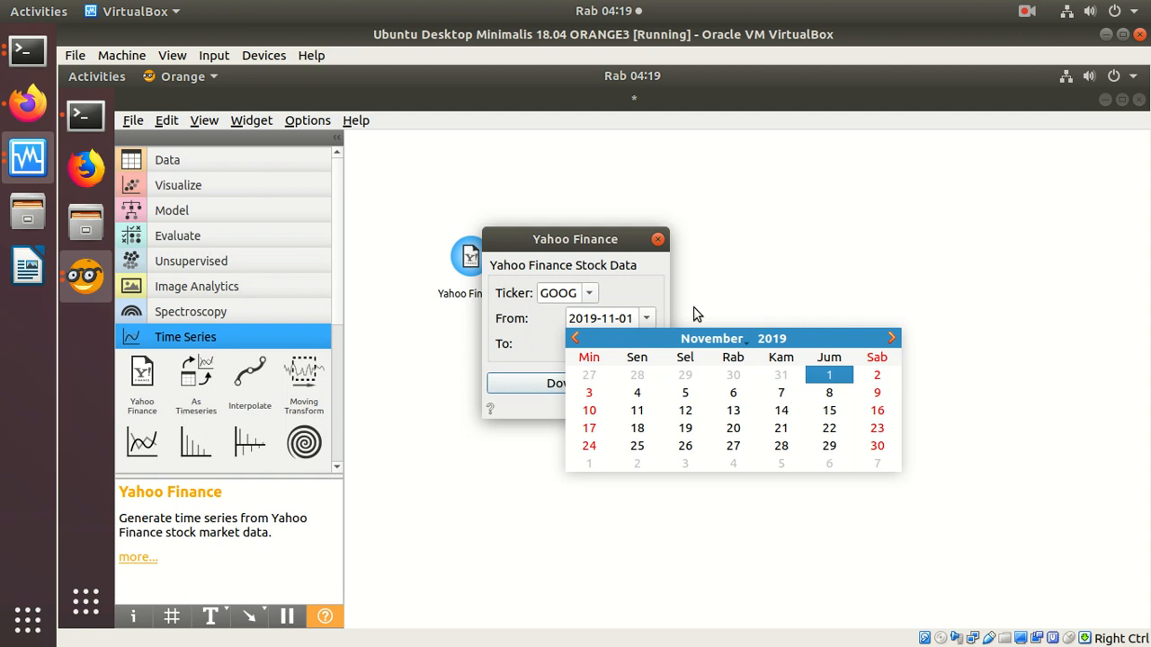
left_click(622, 276)
left_click(648, 344)
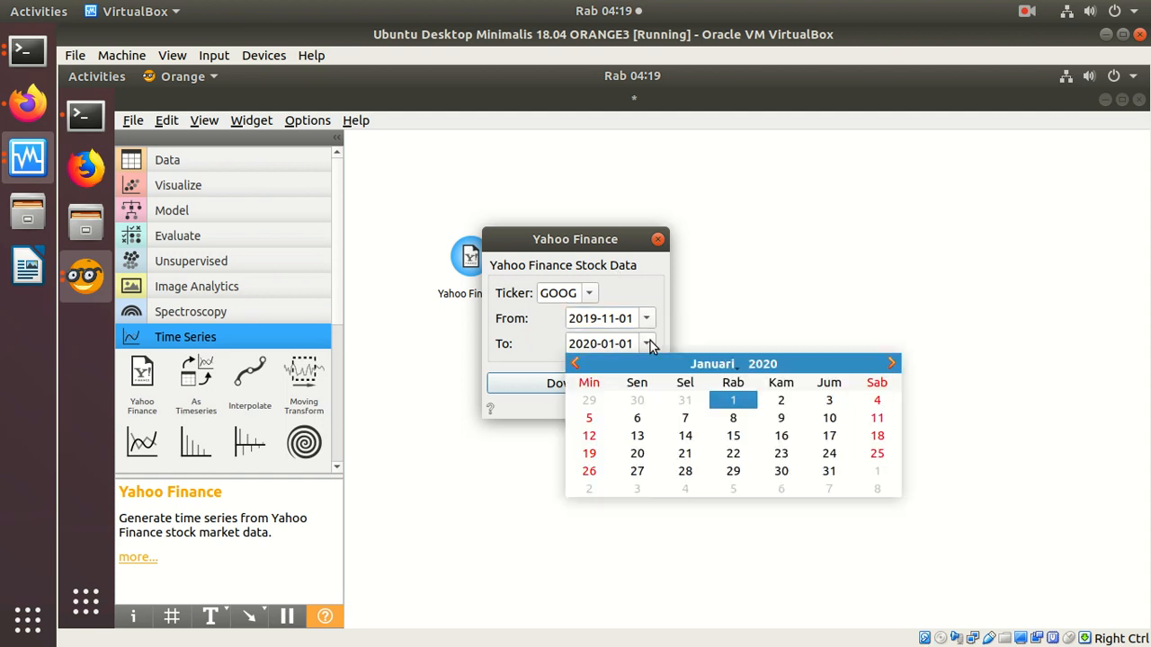
left_click(888, 365)
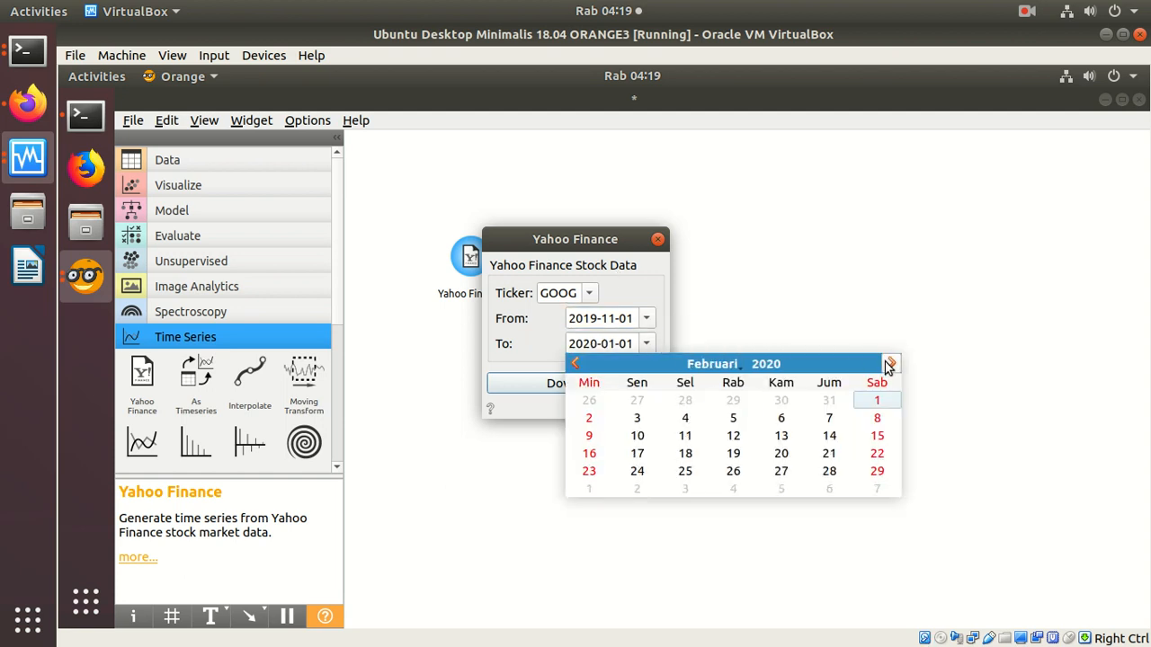
left_click(888, 365)
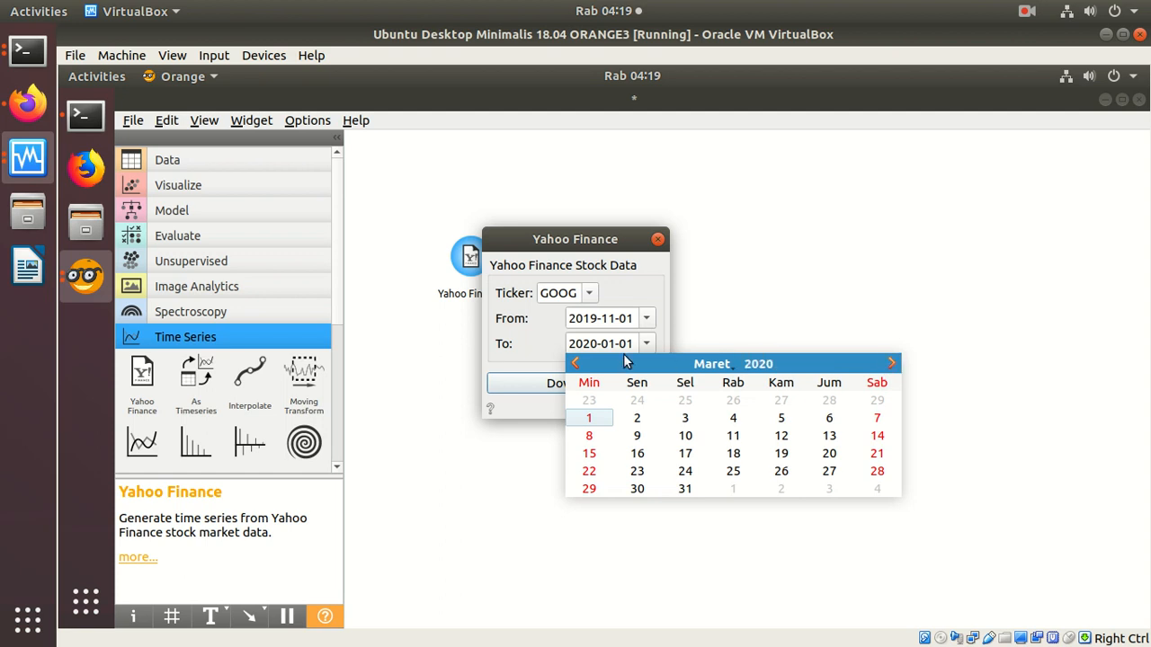
left_click(573, 365)
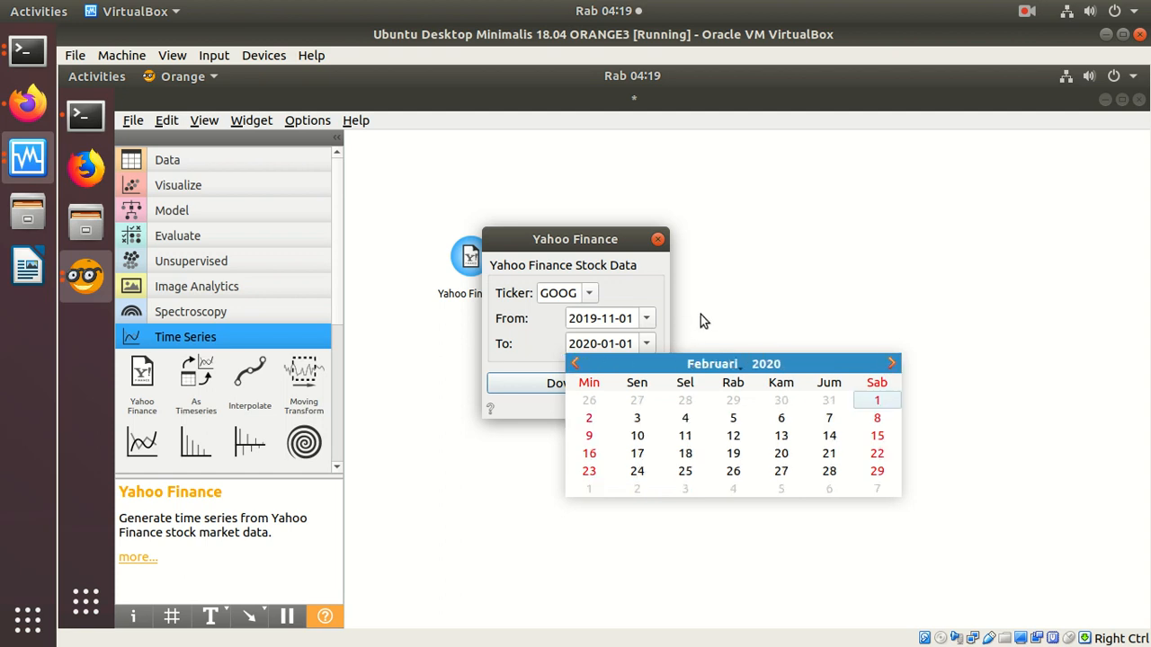
left_click(706, 311)
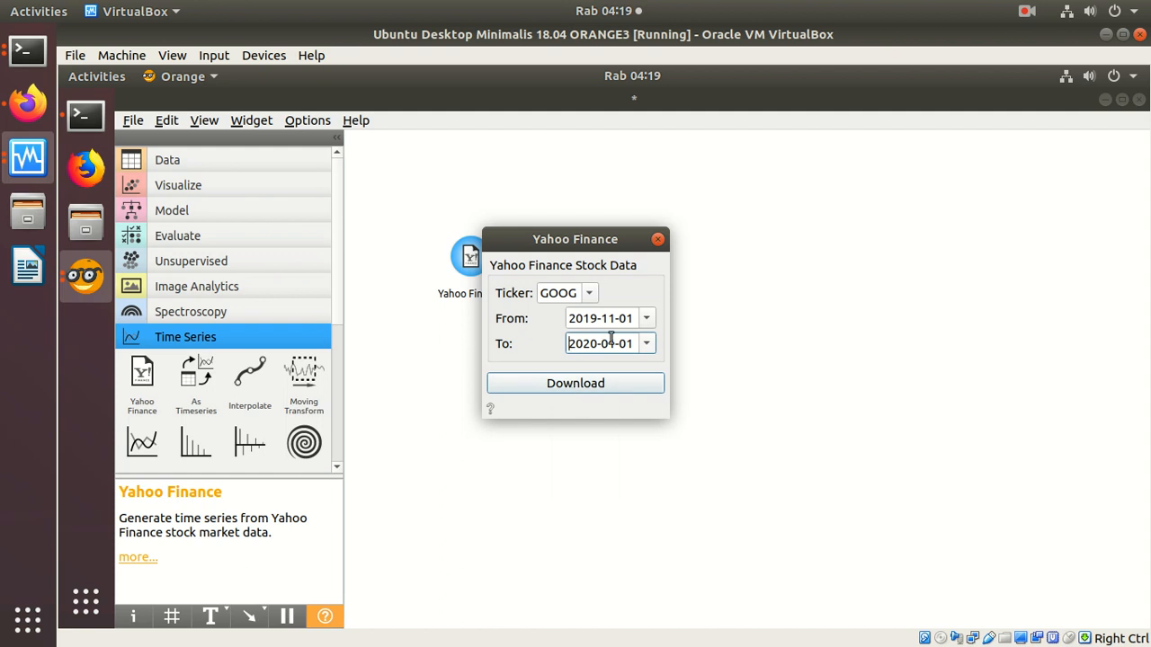
- Download the GOOG stock data from 2020-01-01 to 2020-03-01 and close the Yahoo Finance settings
left_click(646, 321)
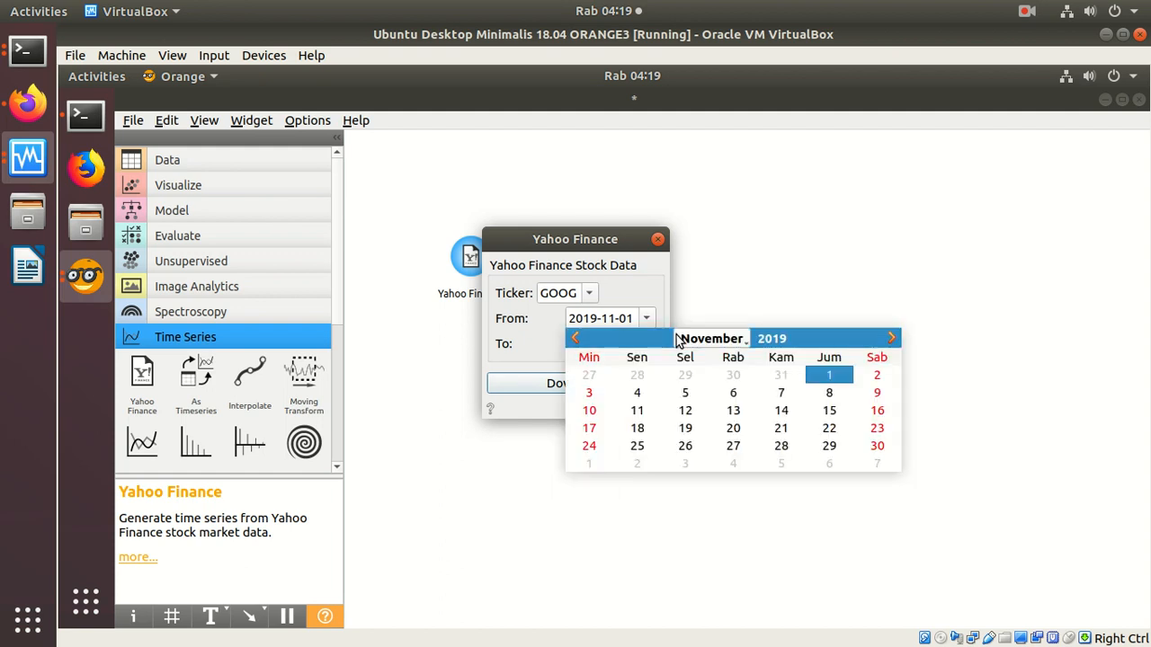
left_click(890, 338)
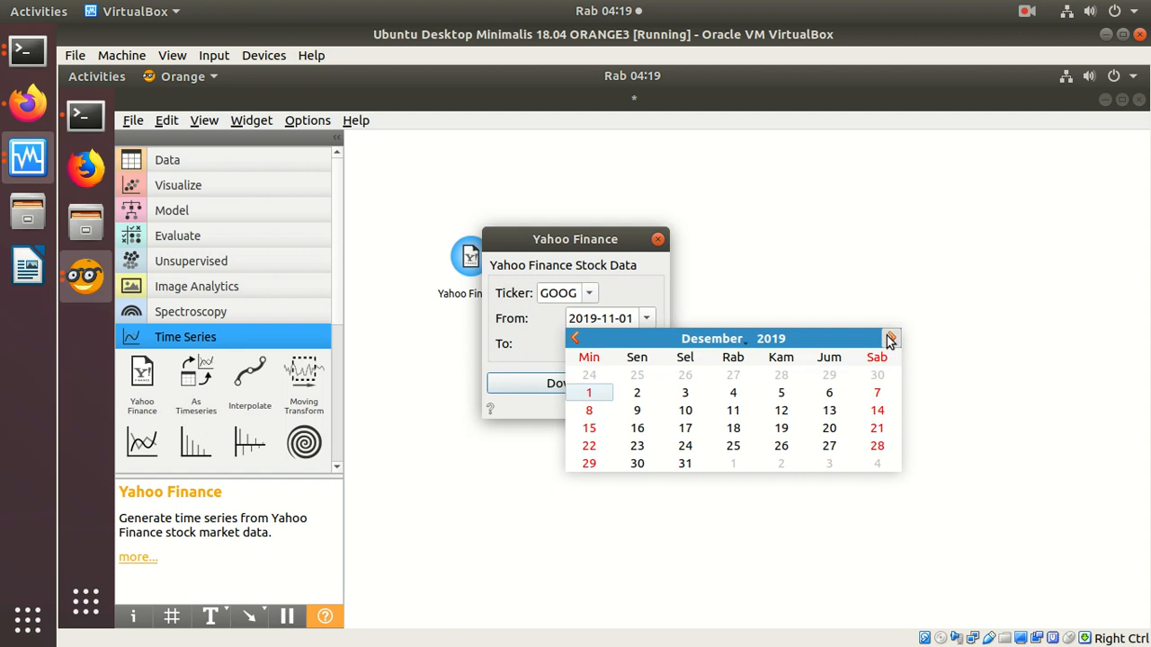
left_click(890, 338)
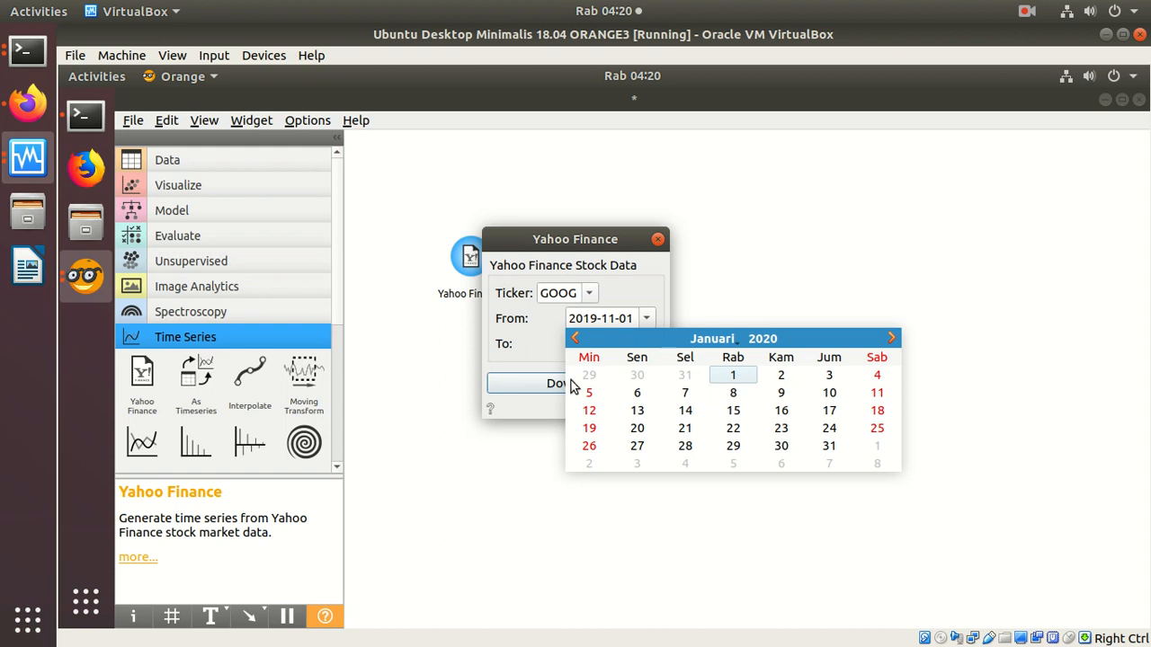
left_click(735, 378)
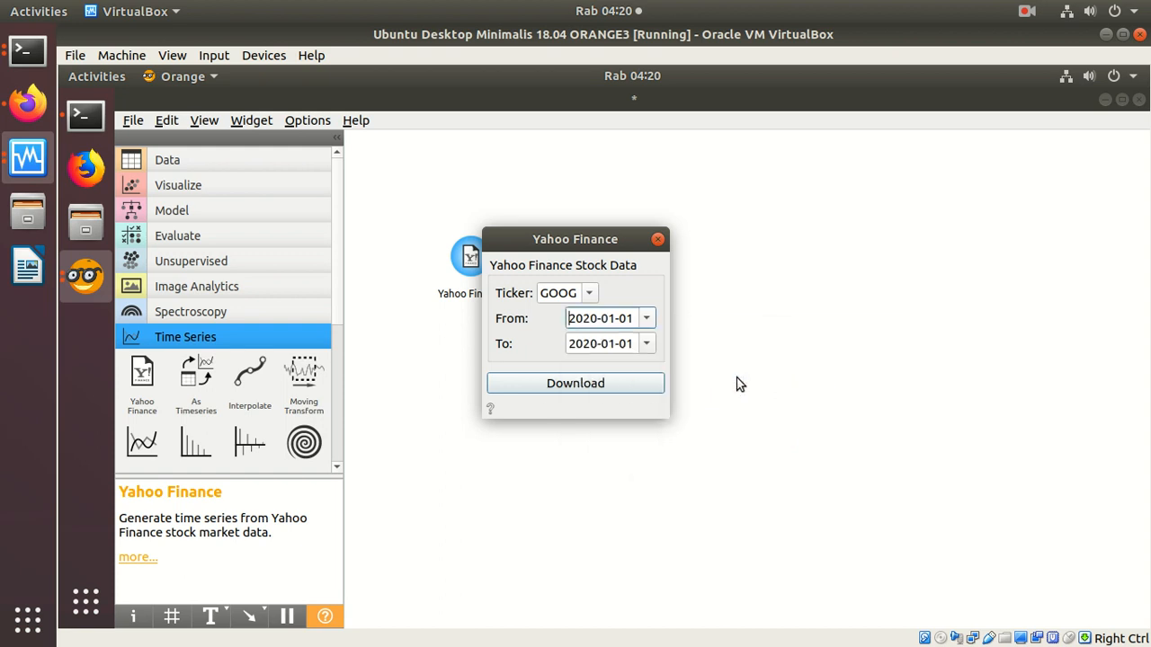
left_click(611, 346)
type("3")
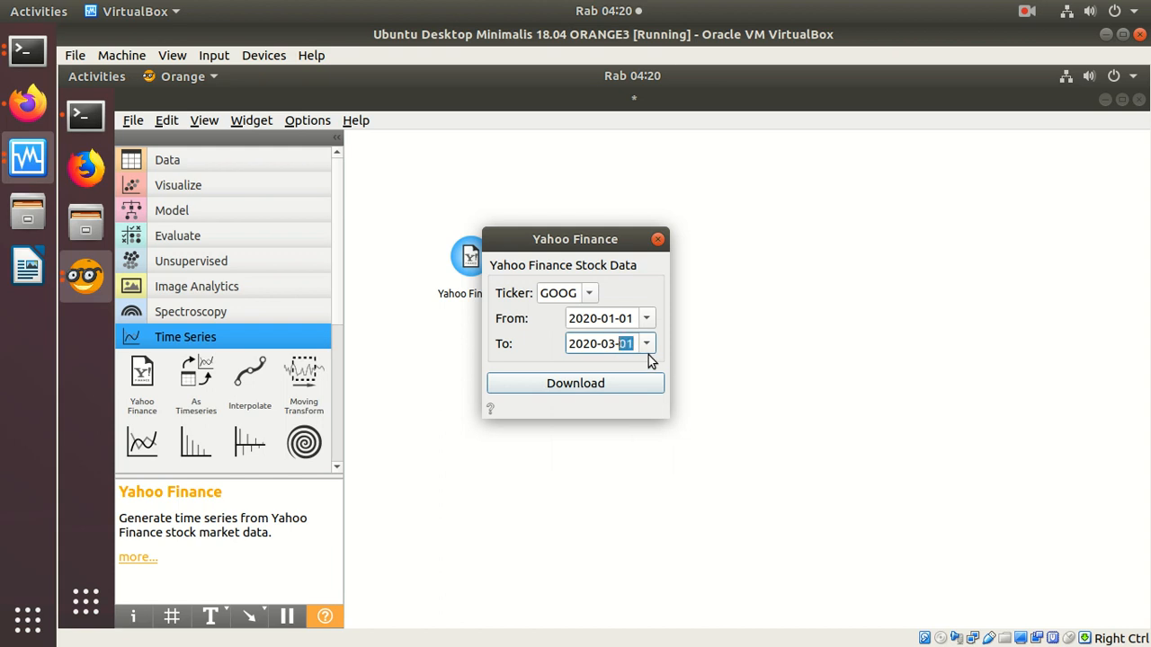
left_click(577, 393)
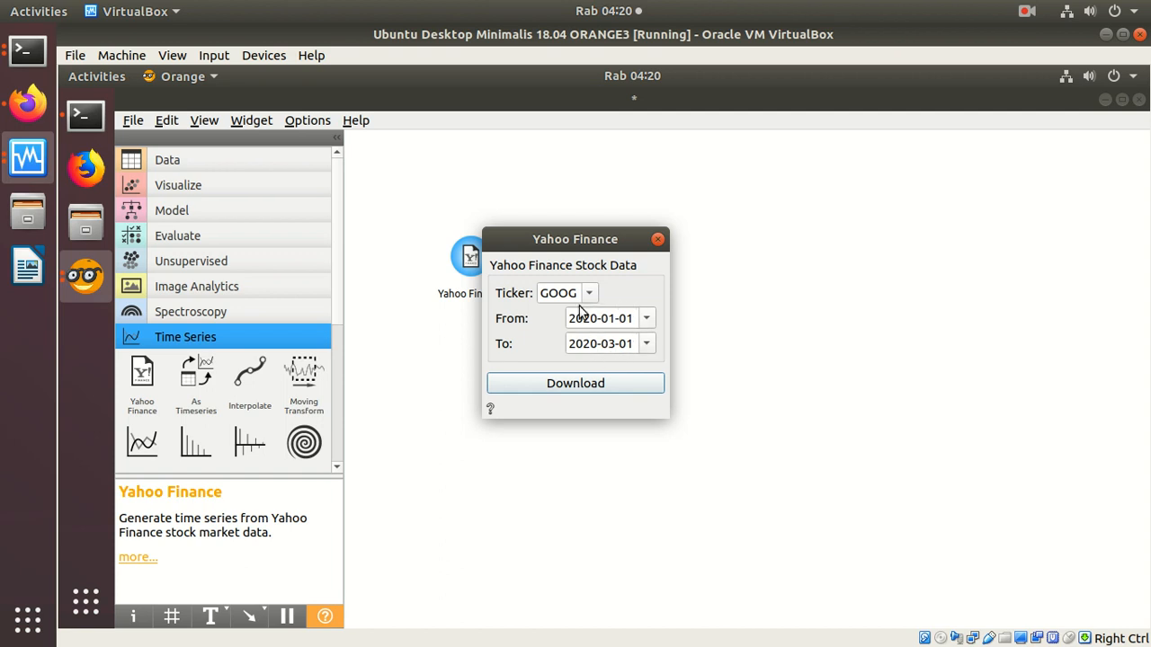
left_click(658, 239)
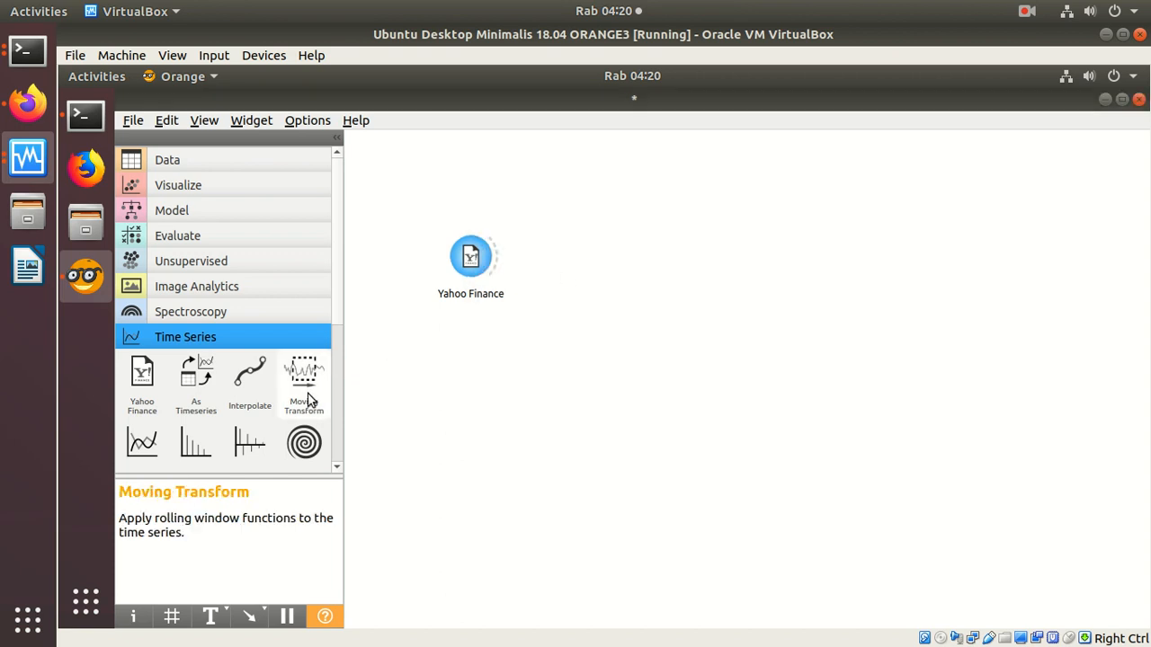
- Add a Line Chart widget to the canvas and link Yahoo Finance's Time series output to its Time series input
scroll(337, 468, "down", 5)
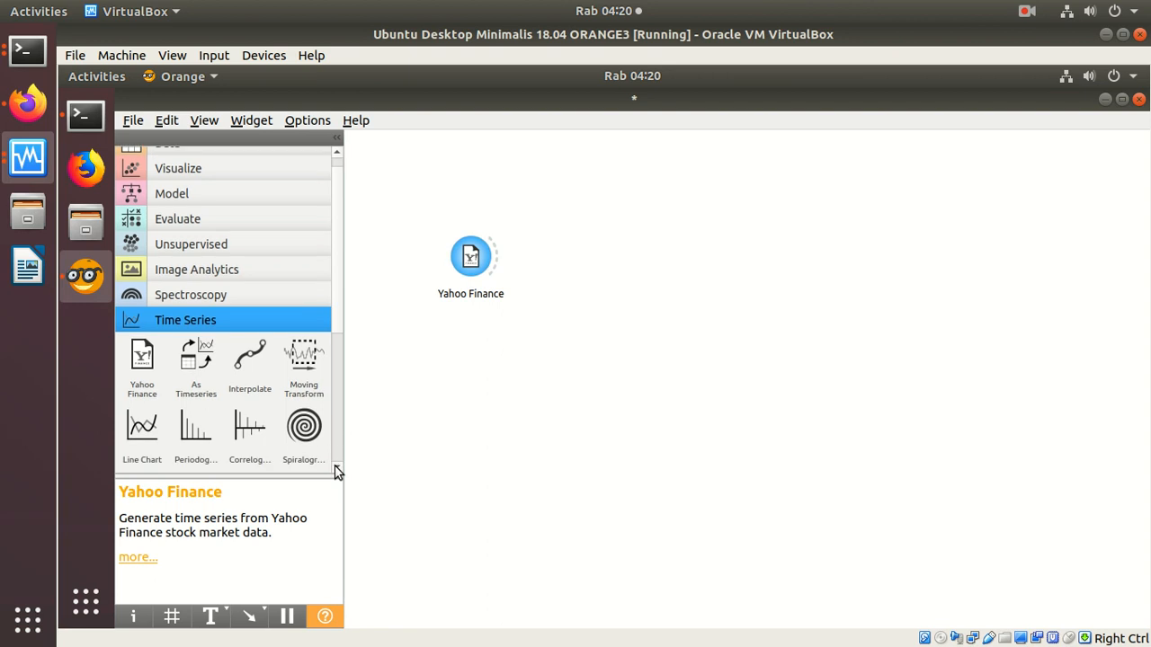
scroll(335, 468, "down", 5)
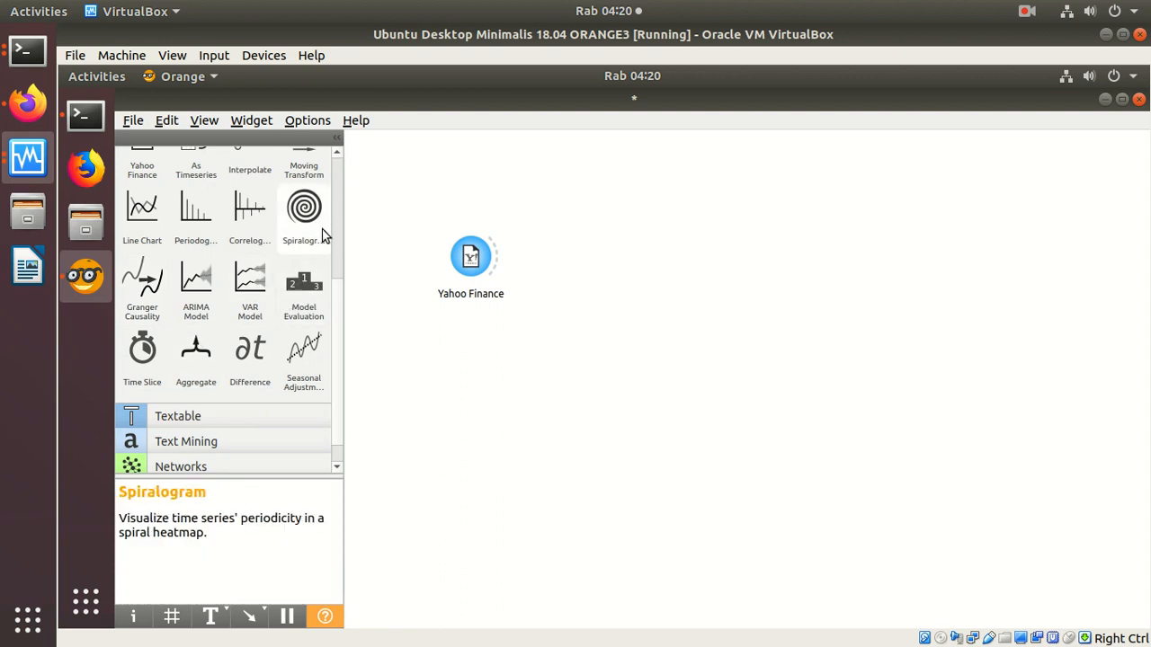
left_click_drag(144, 210, 667, 212)
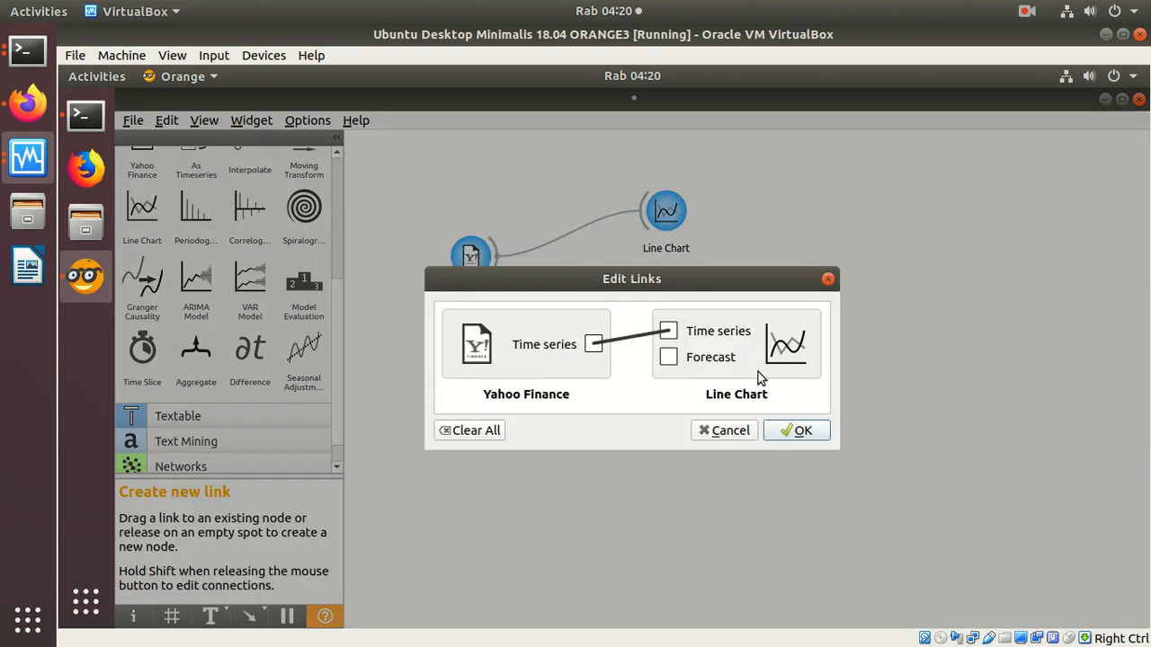
left_click(795, 432)
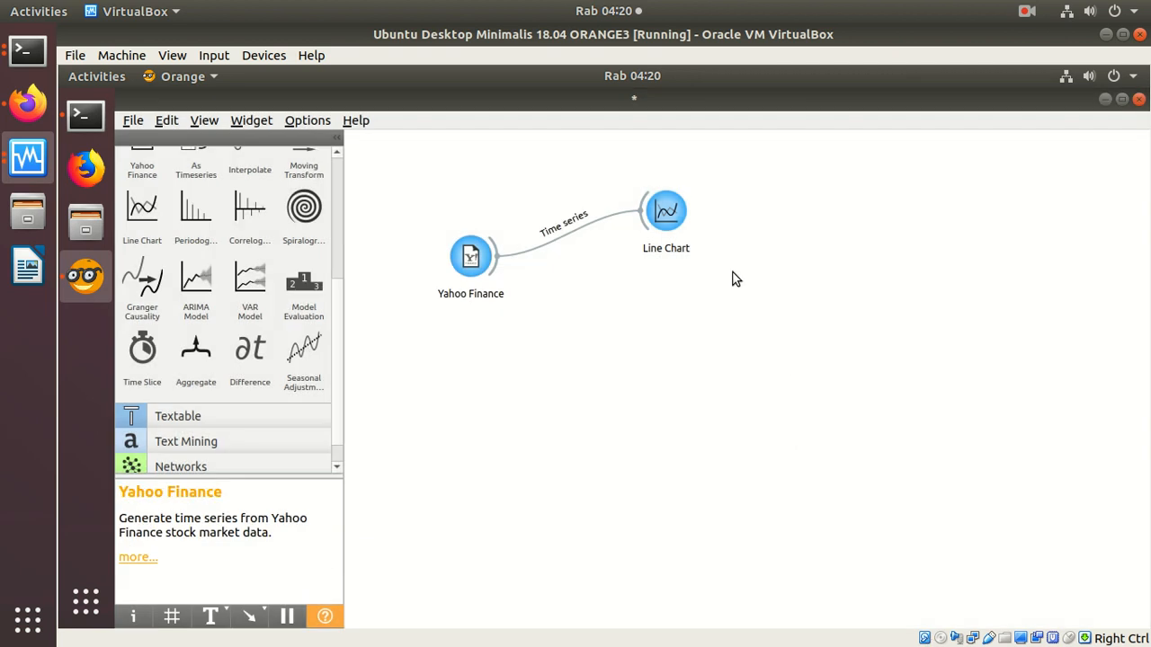
- View the High, Low, Open, Close, Volume and Adj Close series one by one in the Line Chart and close it
double_click(662, 205)
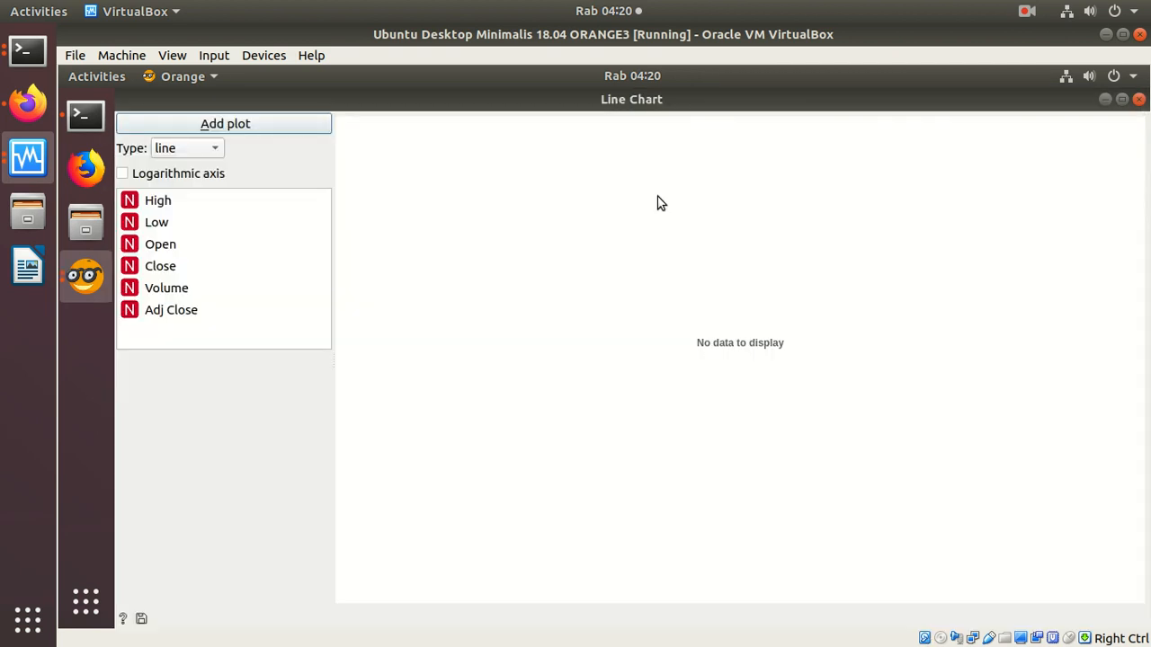
left_click(200, 199)
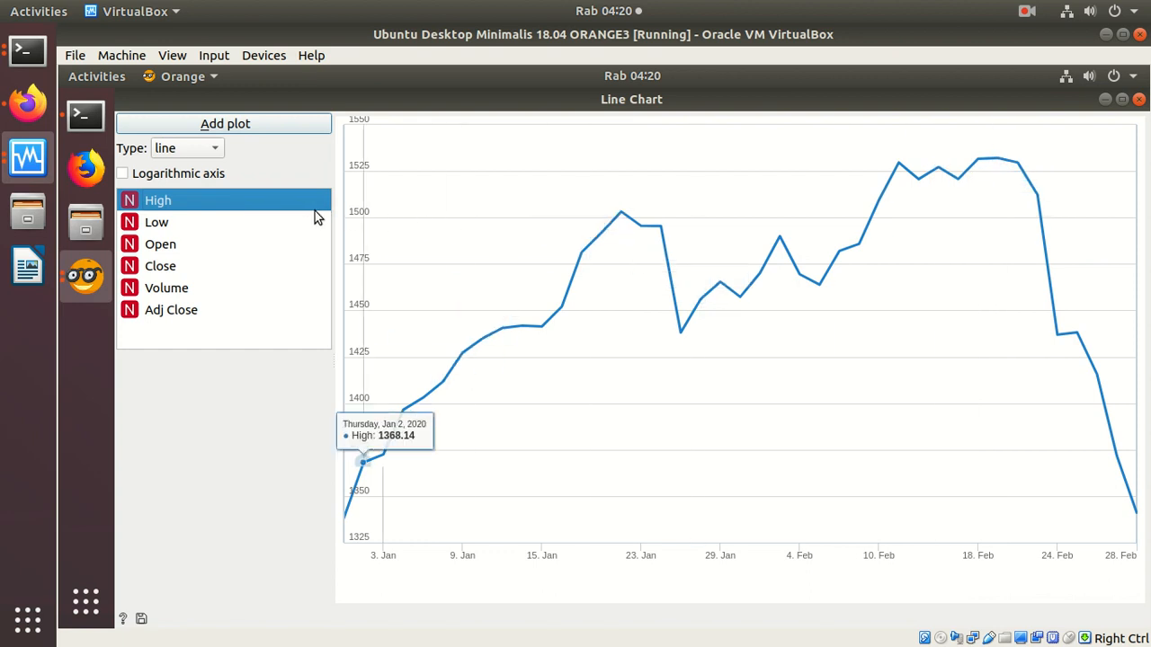
left_click(184, 233)
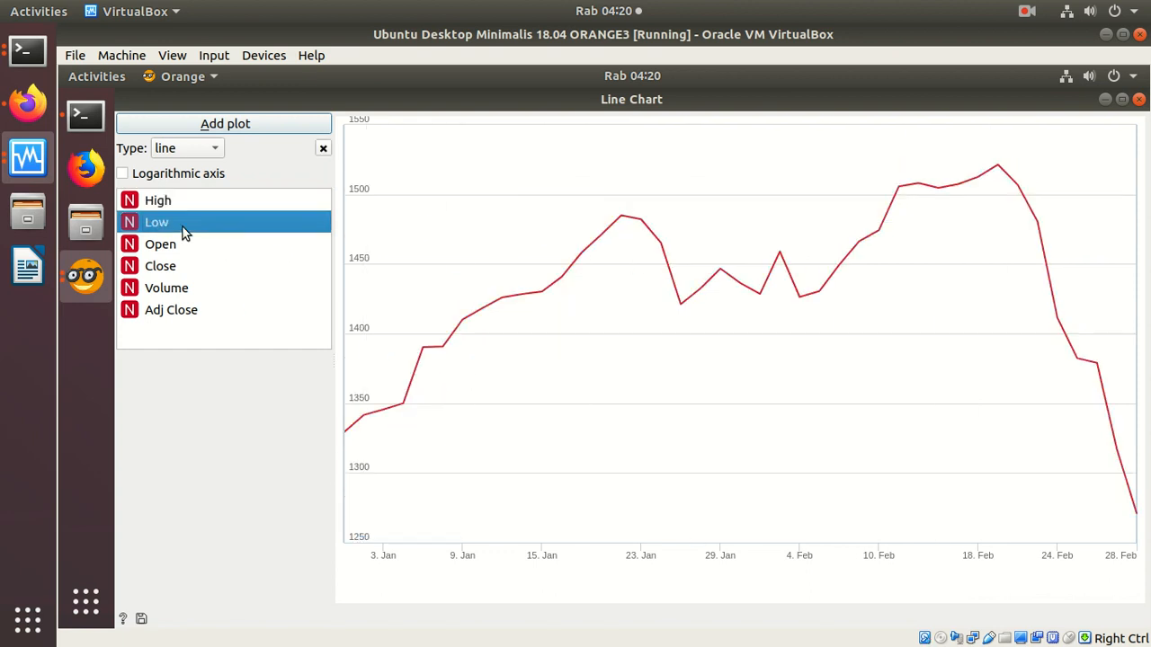
left_click(177, 256)
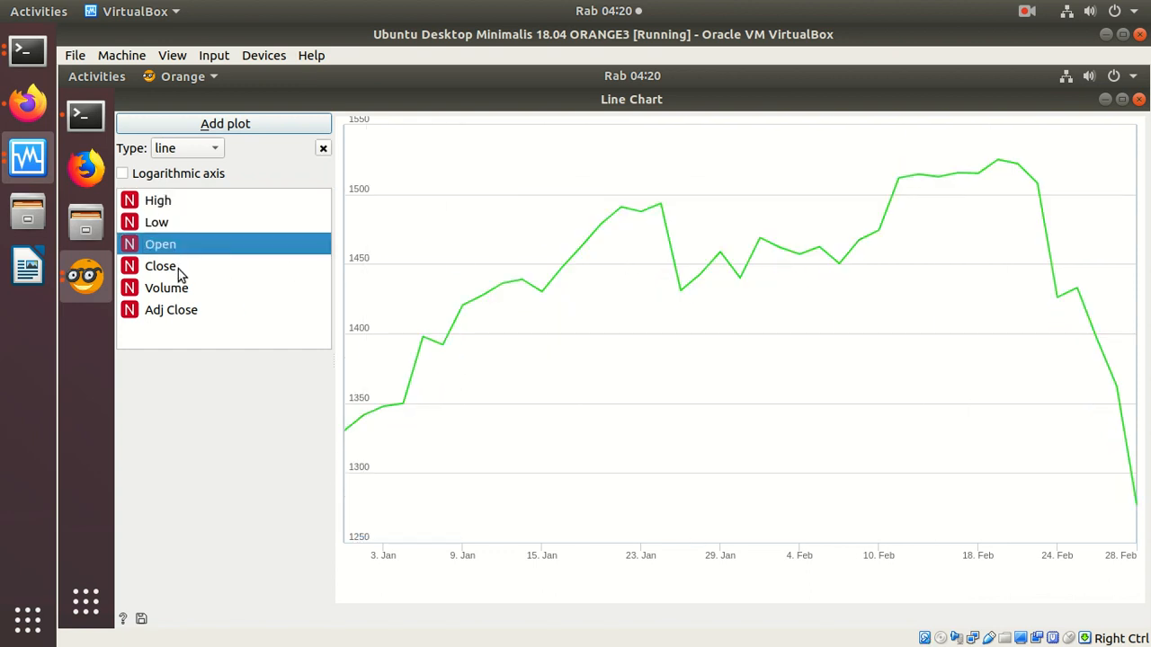
left_click(179, 268)
left_click(184, 290)
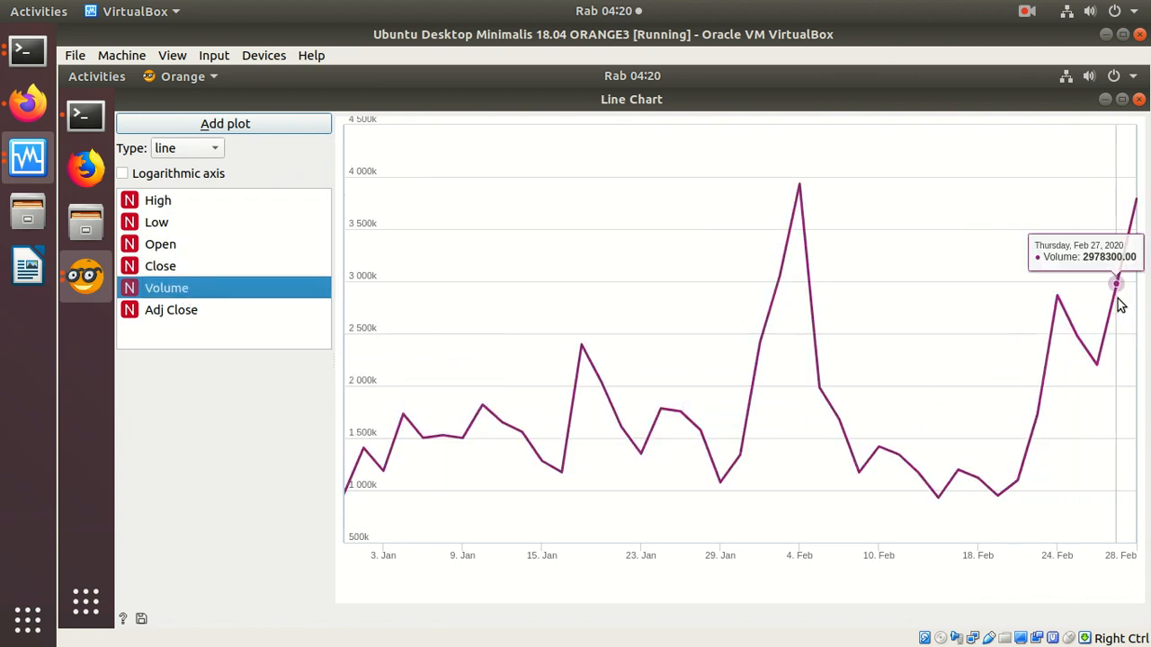
left_click(158, 310)
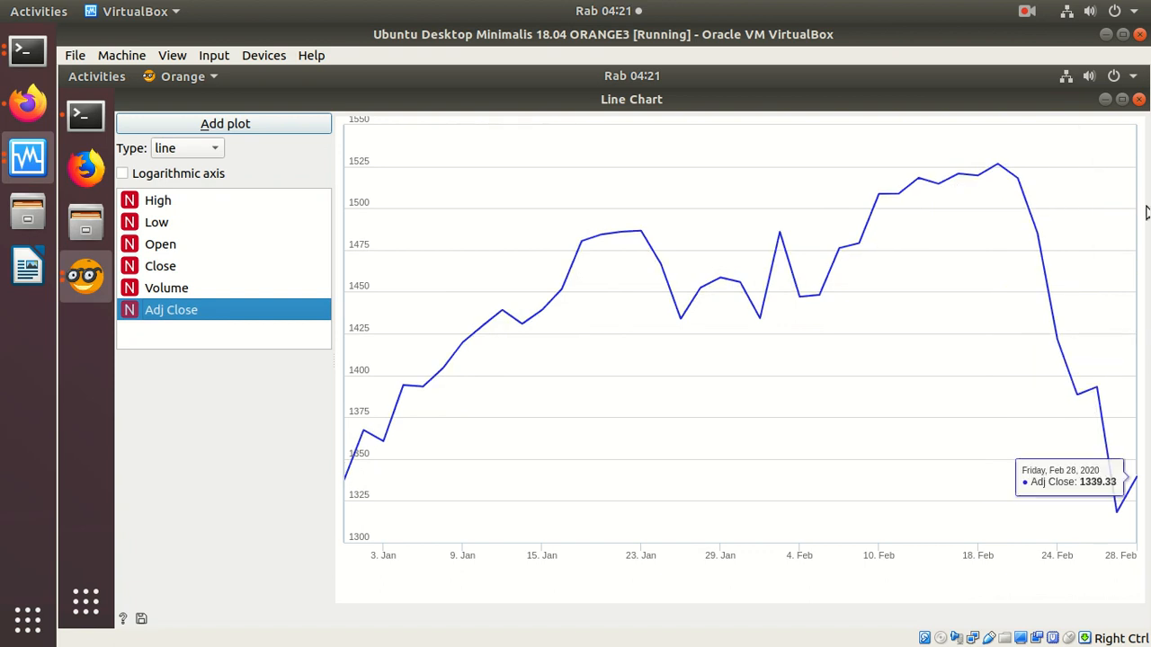
left_click(1140, 99)
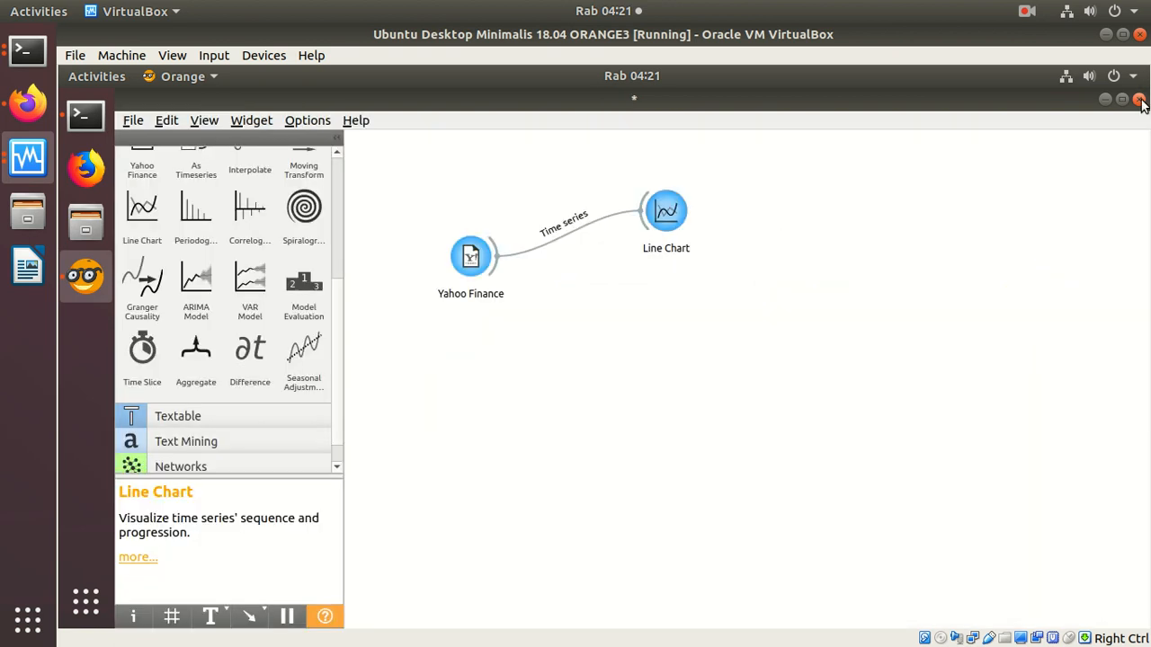
- Move the Line Chart widget farther from Yahoo Finance, and add a VAR Model widget fed by Yahoo Finance's time series
left_click(662, 208)
left_click_drag(663, 208, 760, 241)
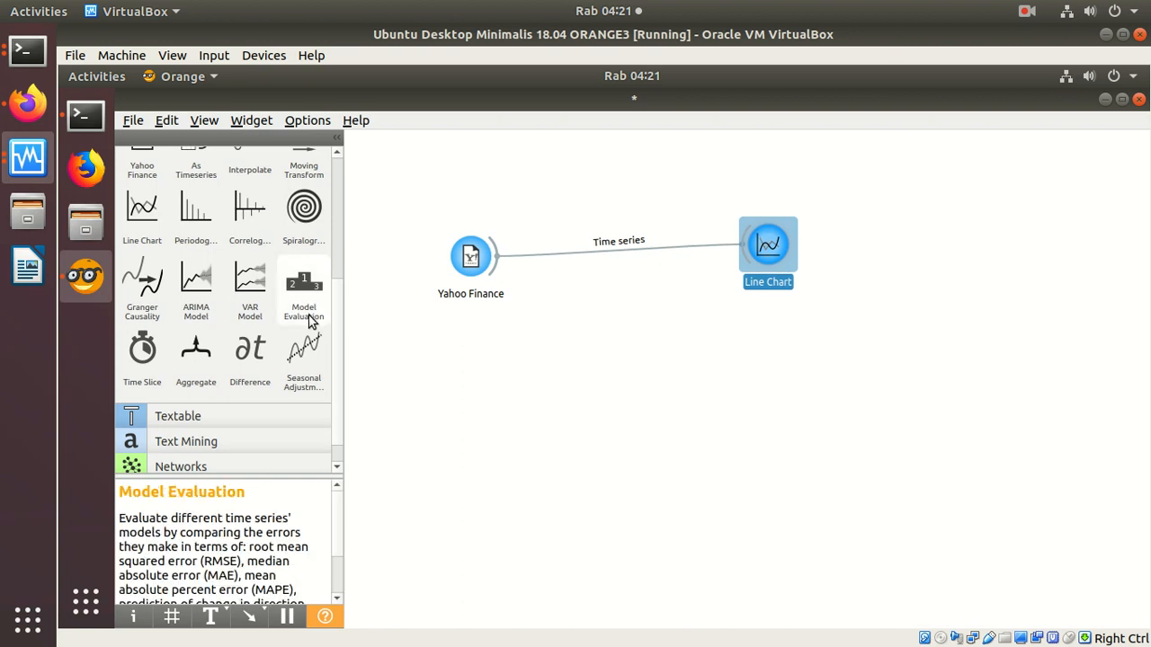
left_click_drag(250, 279, 575, 329)
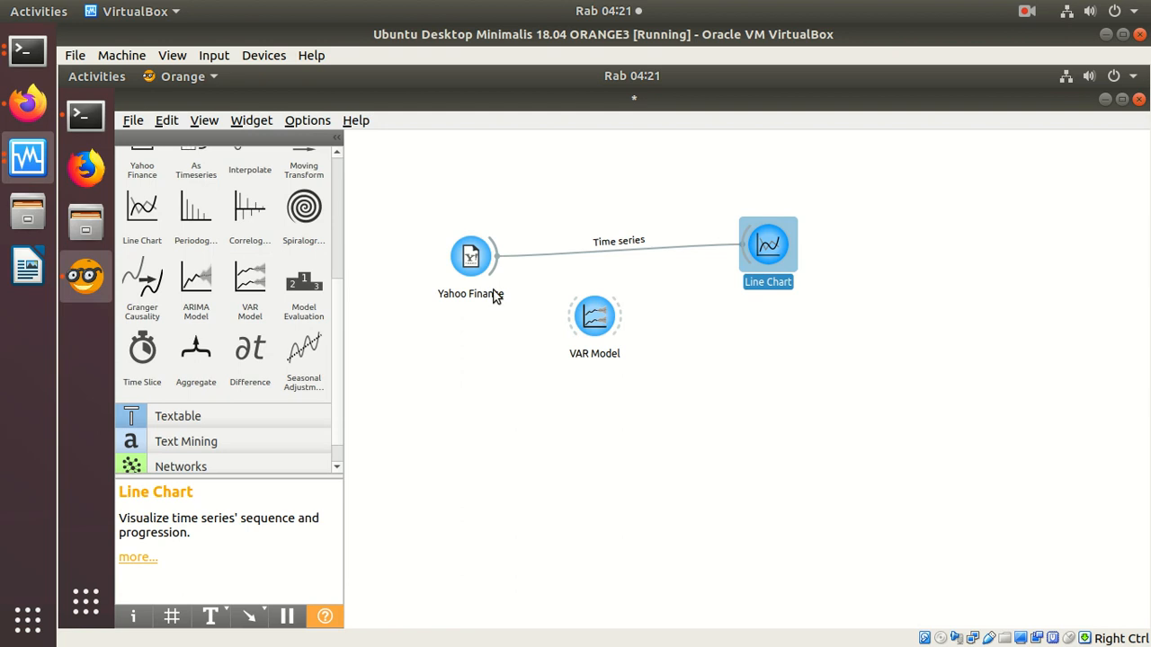
left_click_drag(496, 267, 585, 322)
- Review the VAR Model's parameters and link its Forecast output to the Line Chart's Forecast input
left_click(595, 324)
double_click(595, 323)
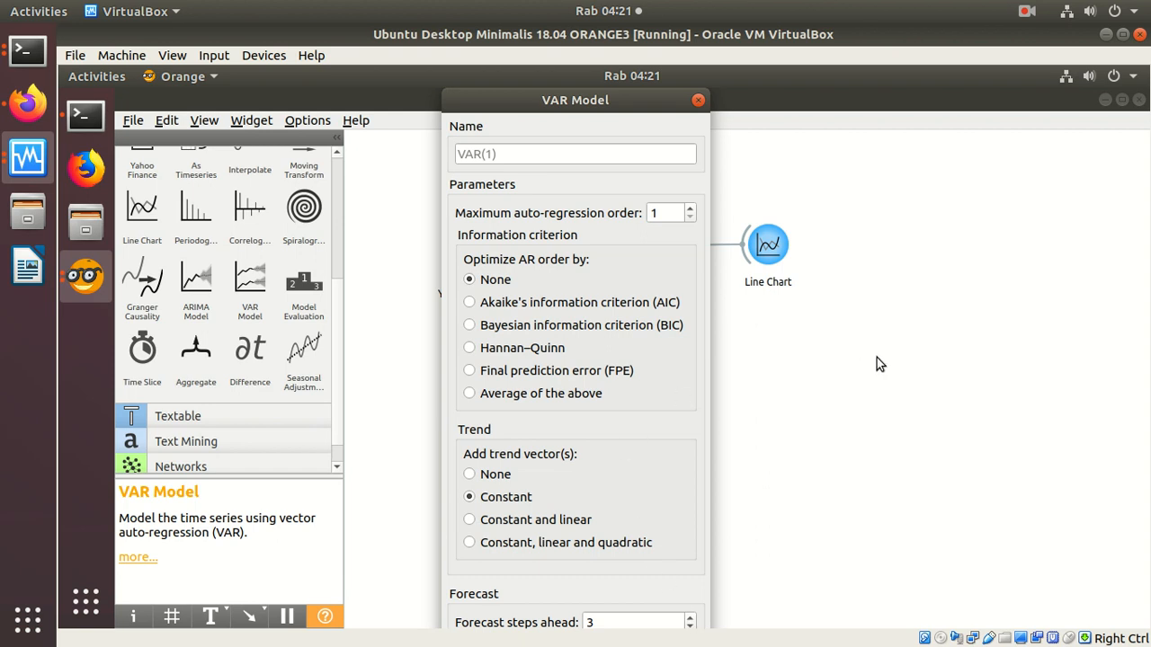
left_click(696, 103)
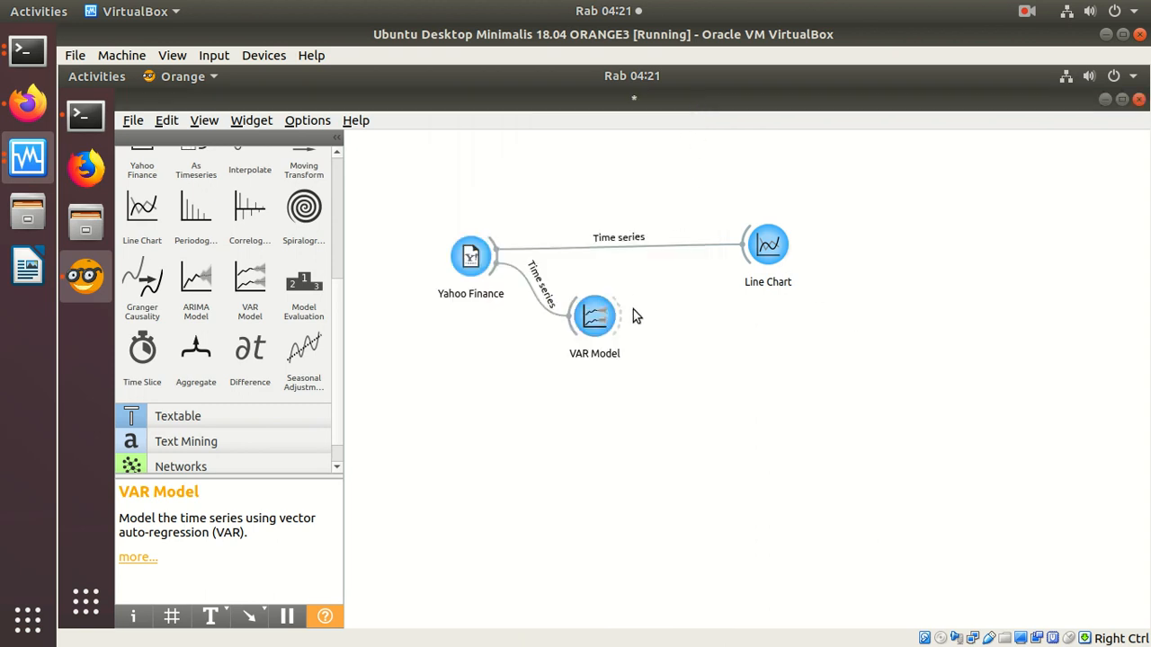
left_click_drag(623, 326, 763, 248)
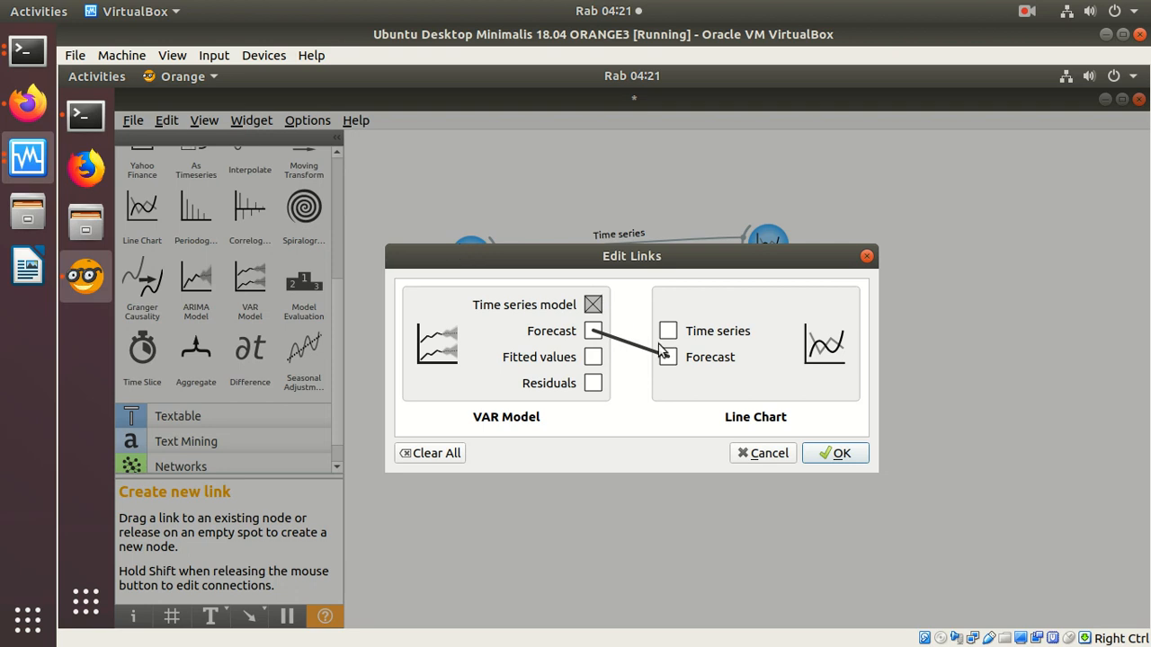
left_click(841, 462)
- Inspect the VAR forecasts of High, Open, Close, Volume and Adj Close in the Line Chart and close it
double_click(766, 246)
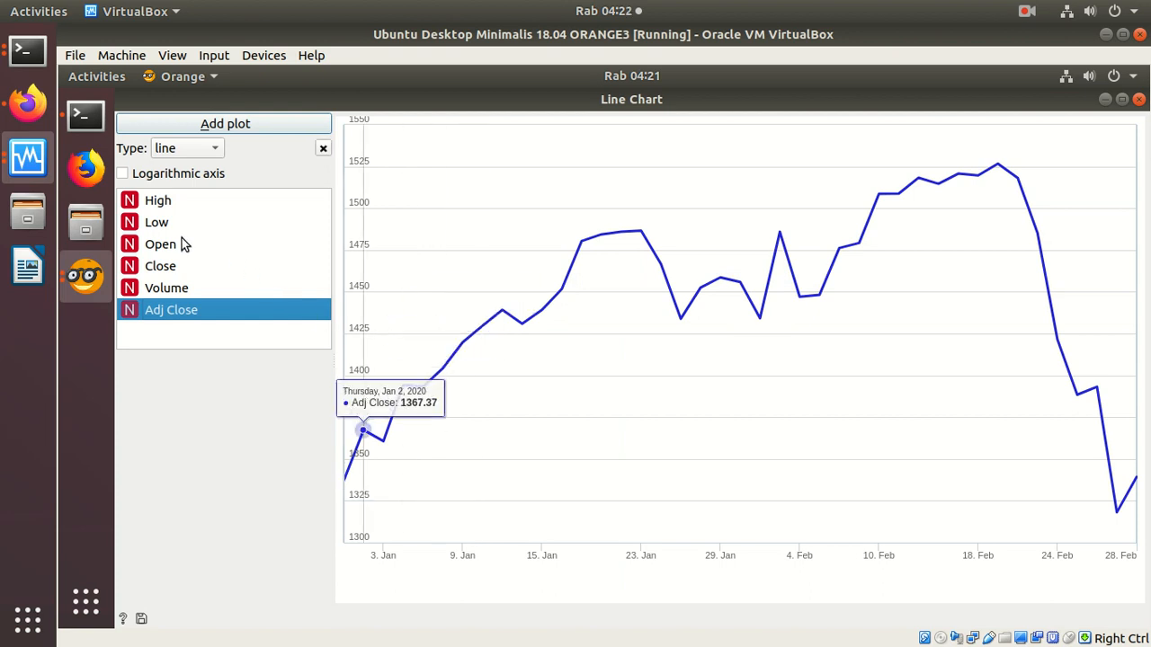
left_click(164, 207)
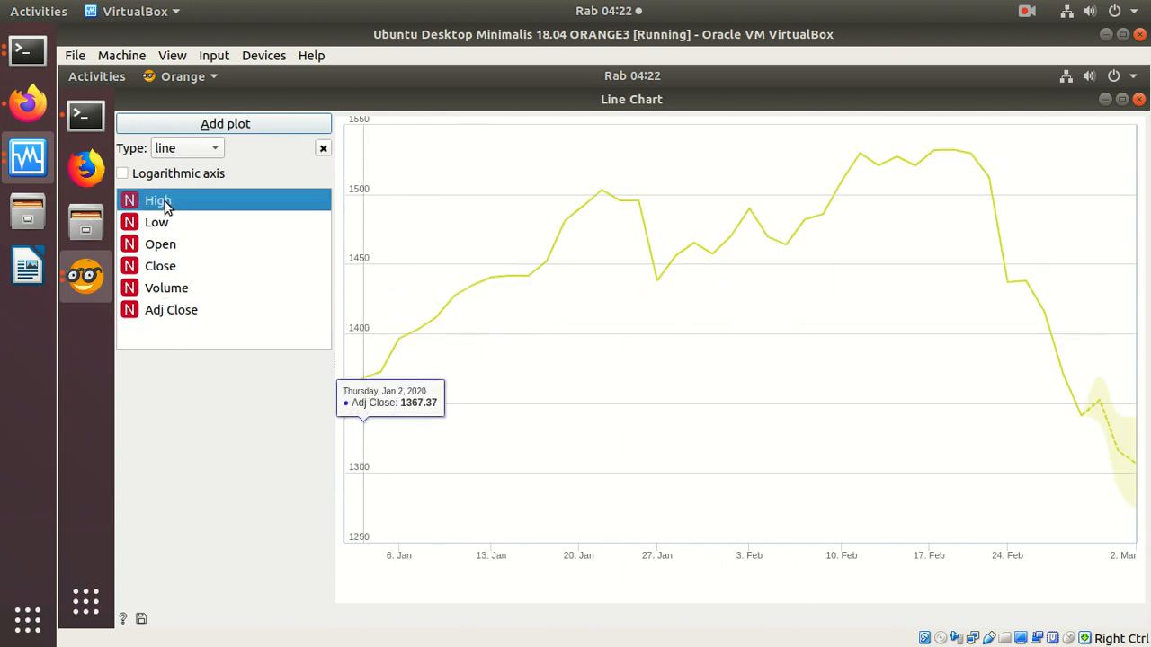
left_click(185, 250)
left_click(177, 280)
left_click(176, 313)
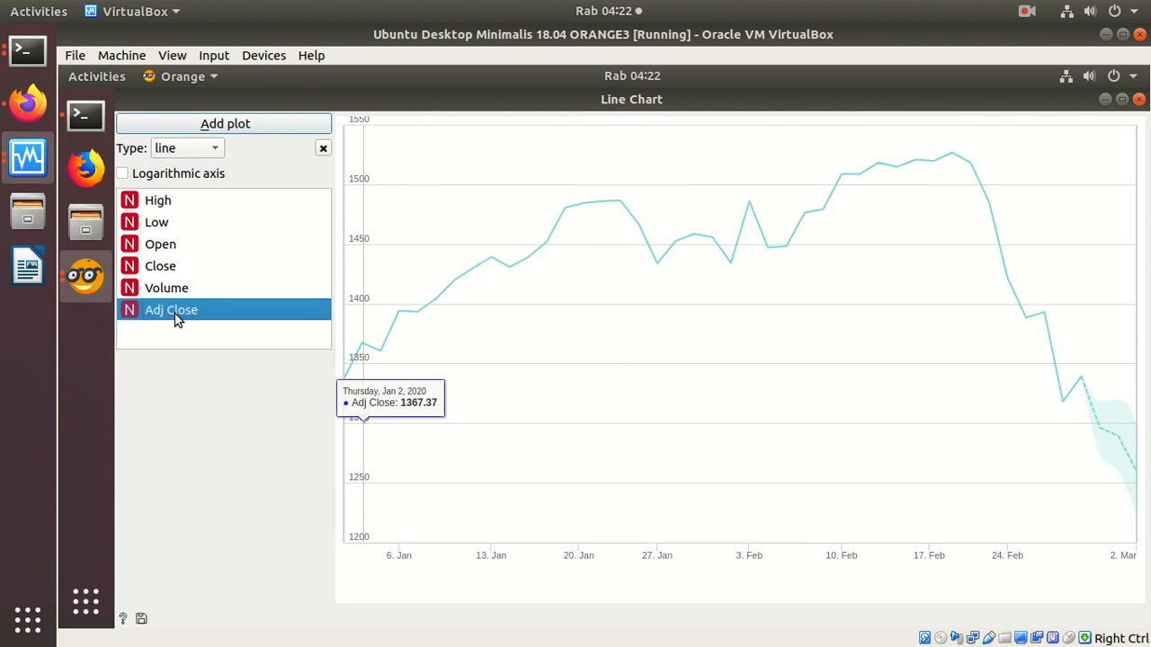
left_click(172, 293)
left_click(164, 268)
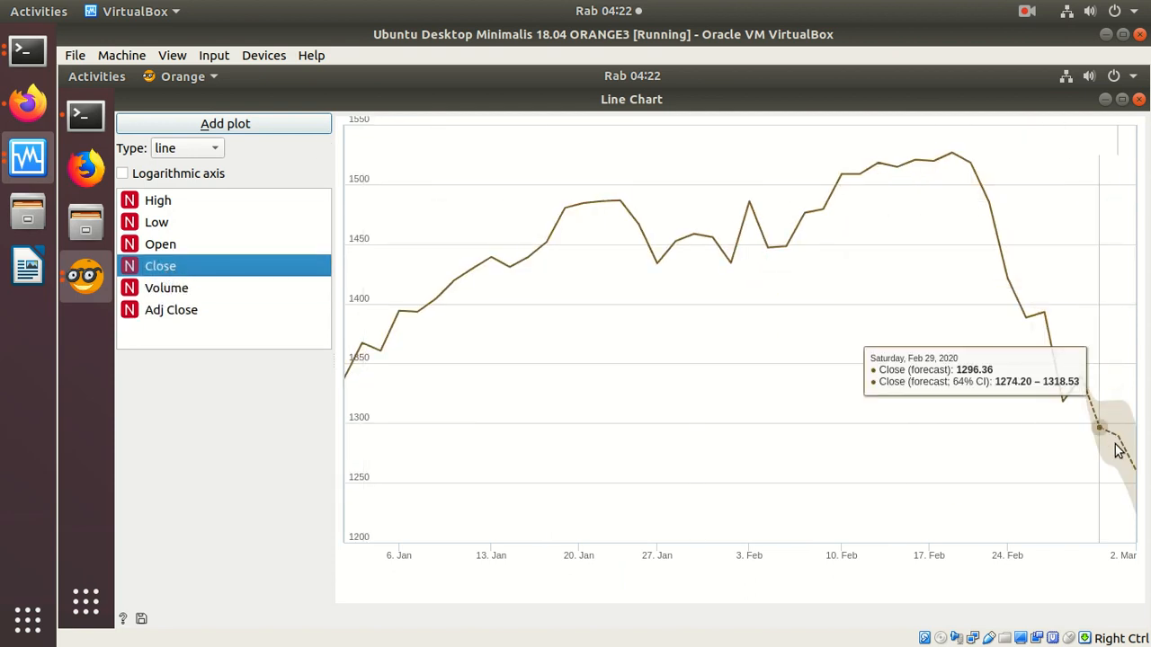
left_click(174, 291)
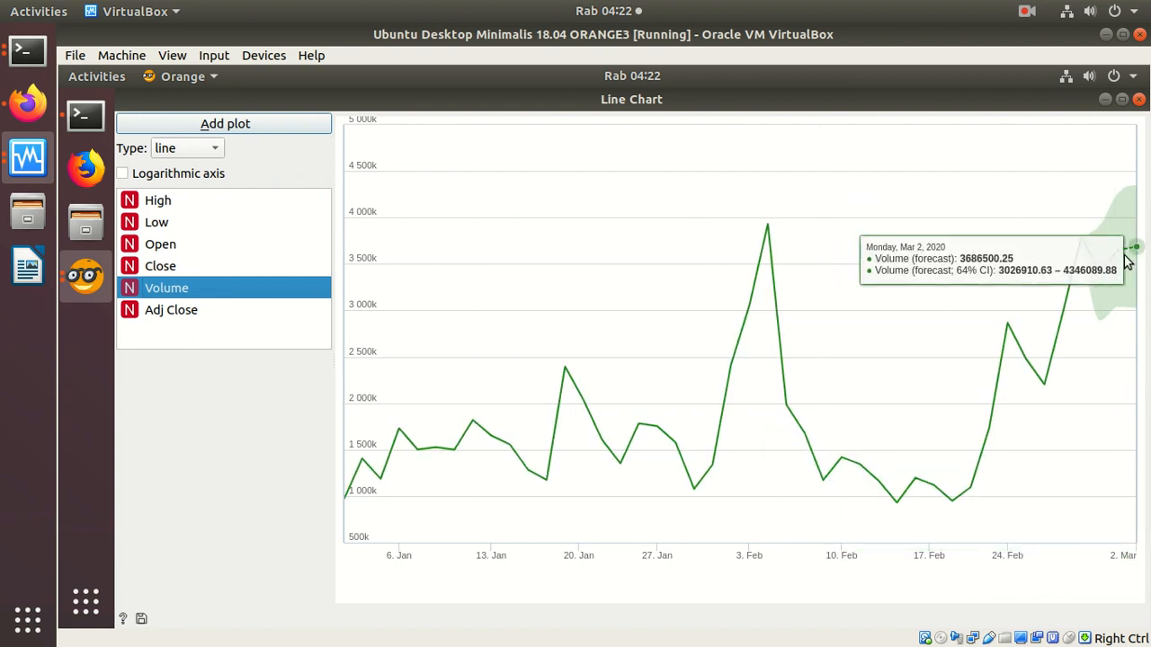
left_click(161, 210)
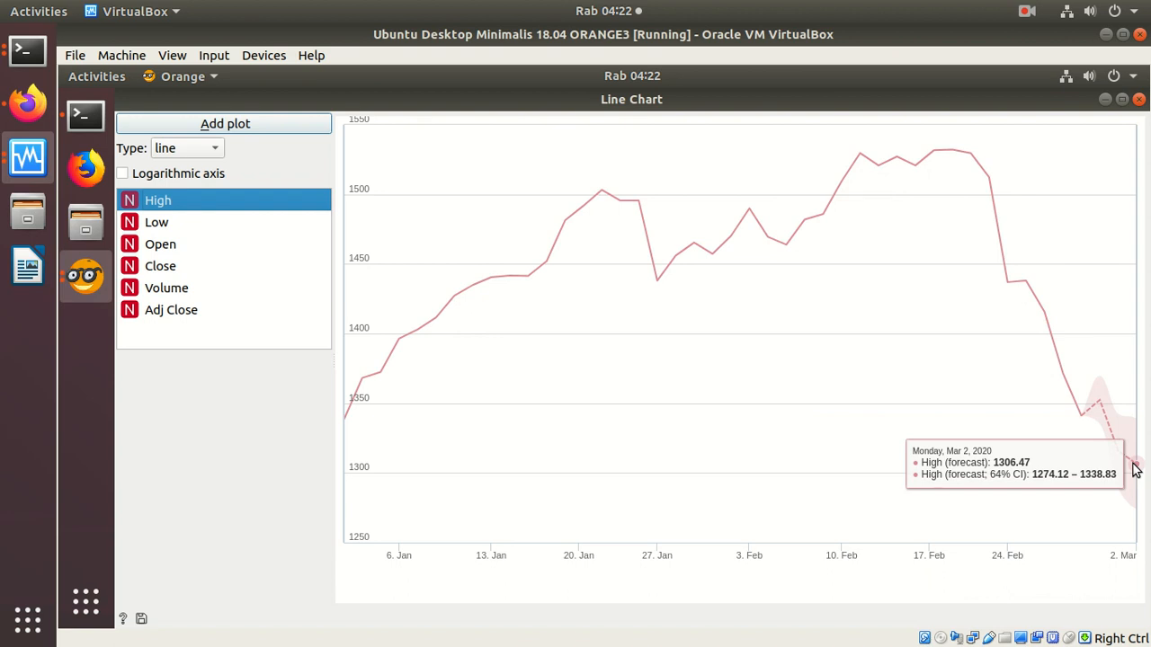
left_click(183, 289)
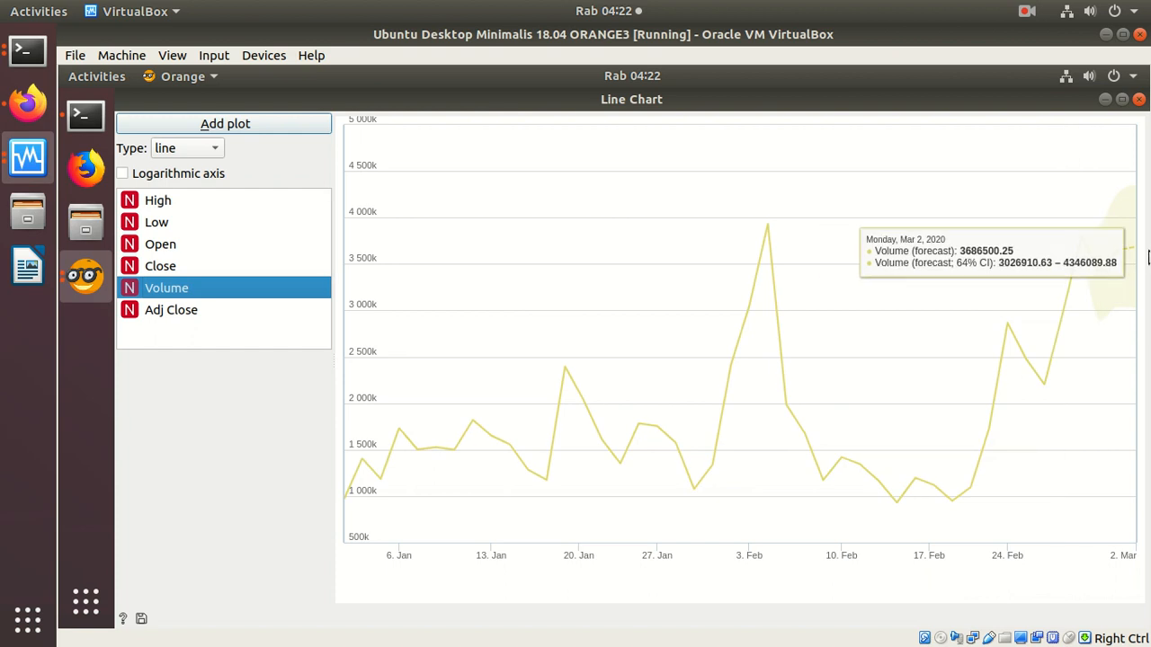
left_click(247, 309)
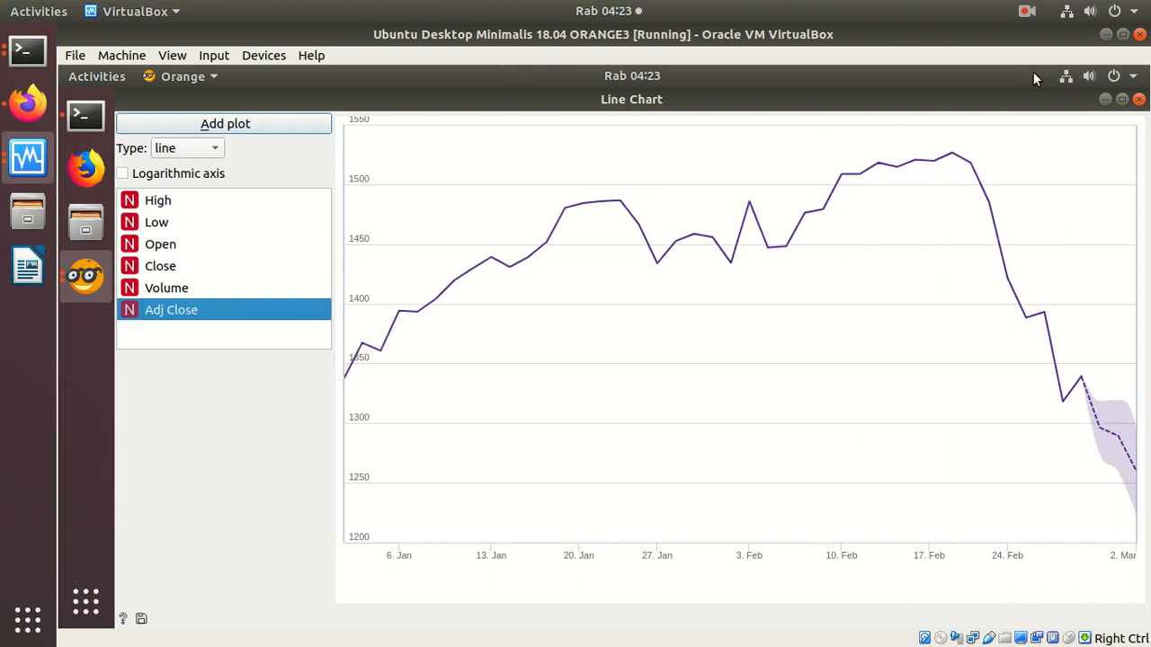
left_click(1138, 99)
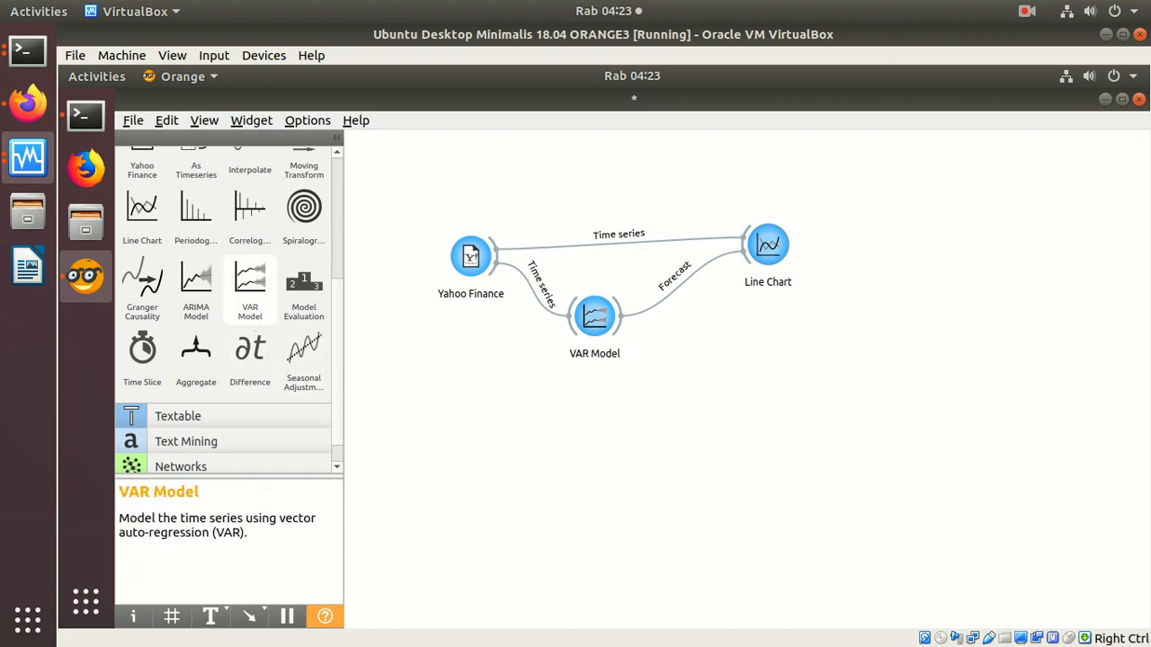
- Add an ARIMA Model widget below the VAR Model and link Yahoo Finance's Time series output to its Time series input
left_click_drag(205, 284, 600, 422)
left_click(598, 405)
left_click_drag(490, 274, 593, 415)
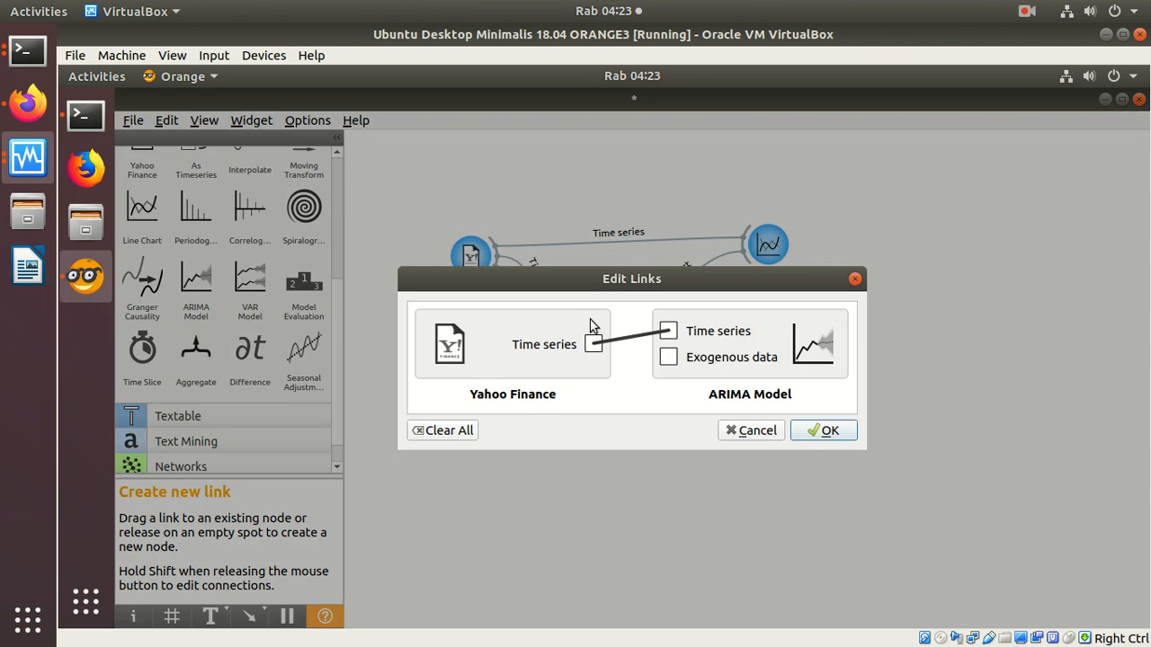
left_click(823, 431)
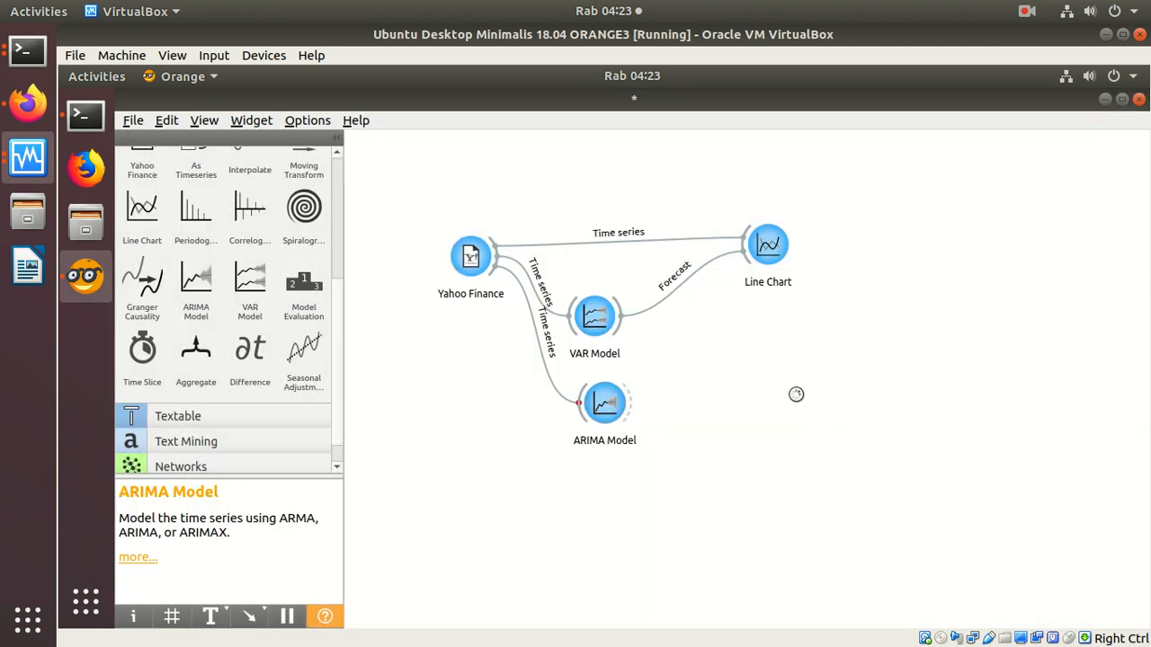
- Remove the VAR Model widget and link the ARIMA Model's Forecast output to the Line Chart's Forecast input
right_click(602, 321)
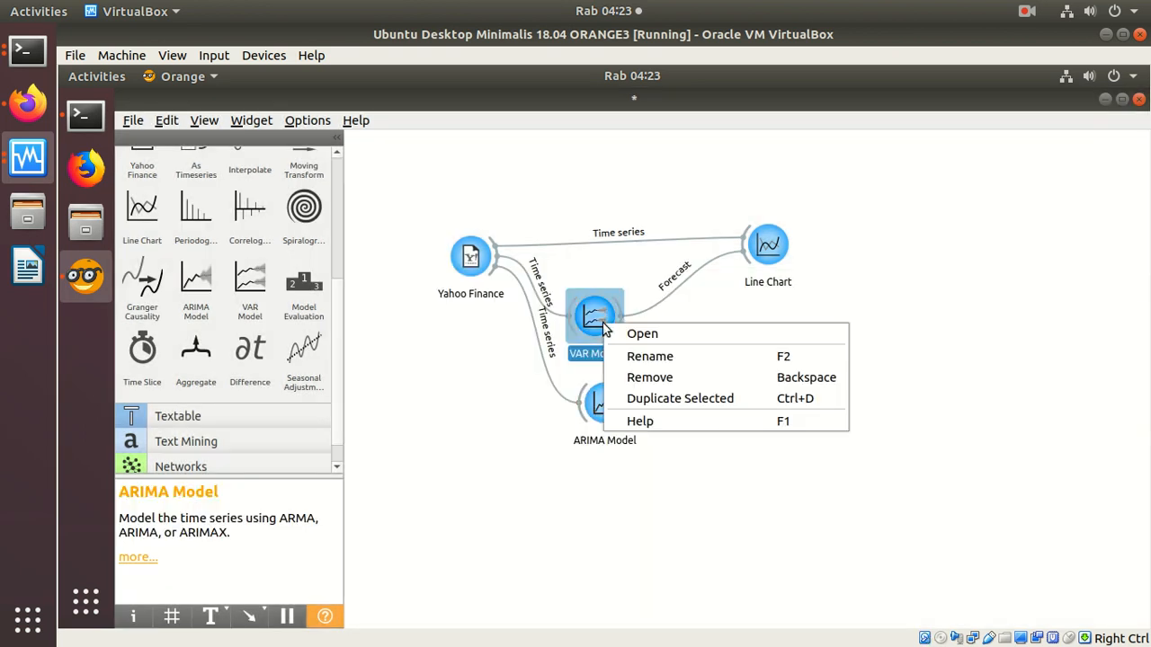
left_click(651, 384)
left_click_drag(630, 407, 768, 251)
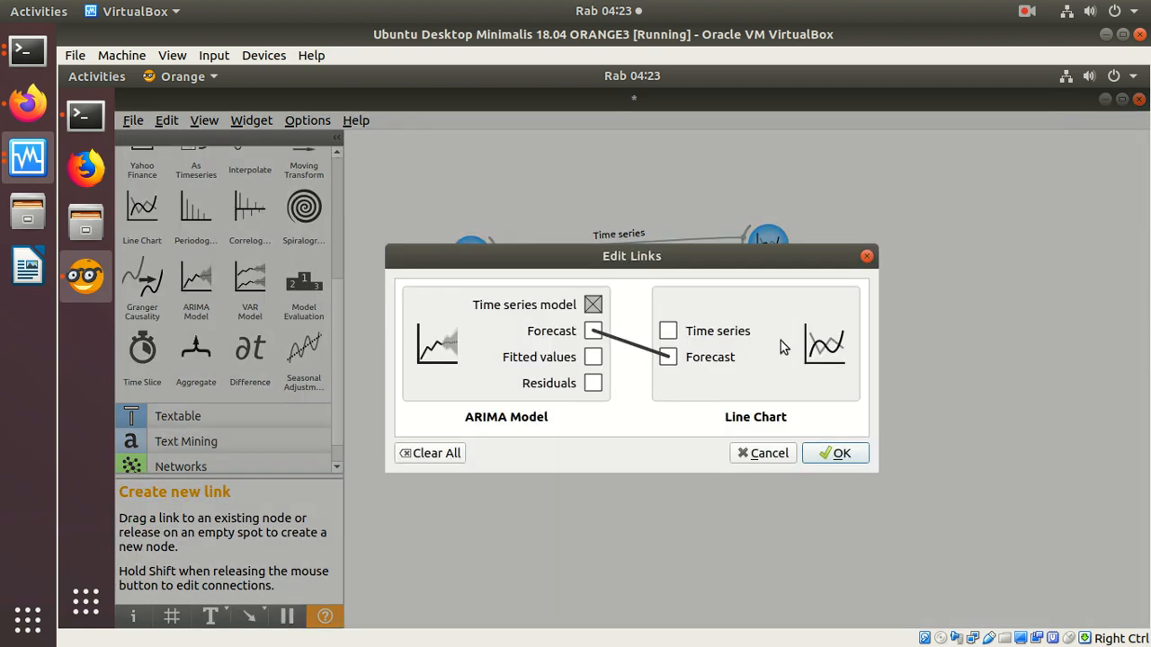
left_click(825, 452)
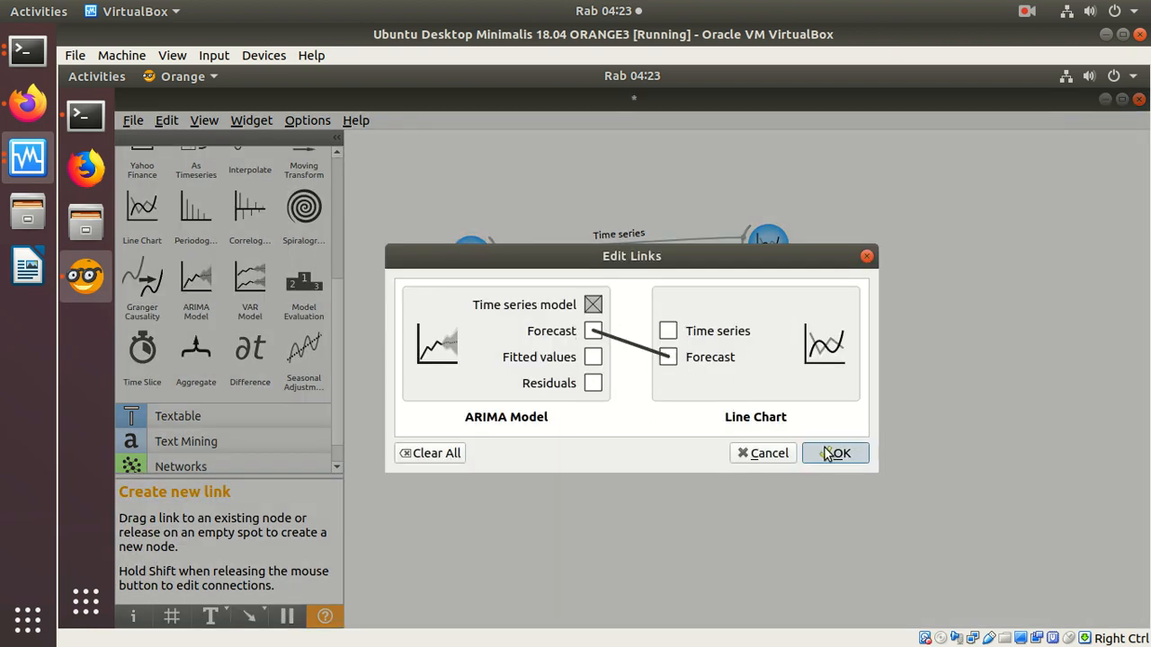
- Review the ARIMA Model's settings and inspect the Adj Close, Volume and High series in the Line Chart
double_click(603, 409)
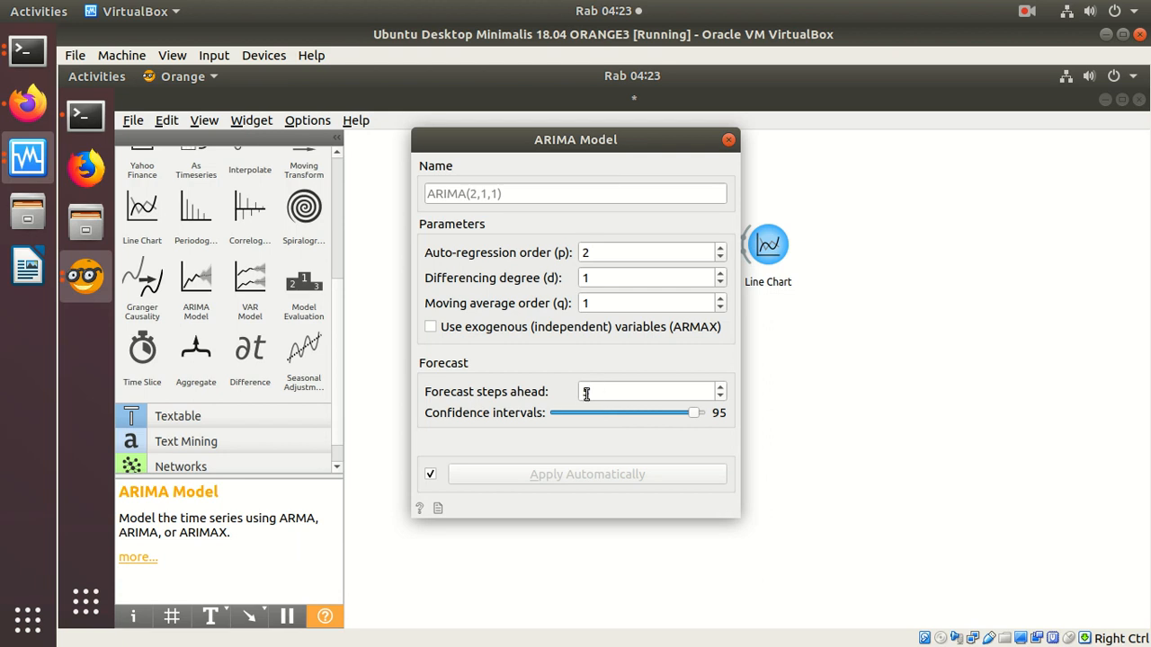
left_click(729, 140)
double_click(768, 243)
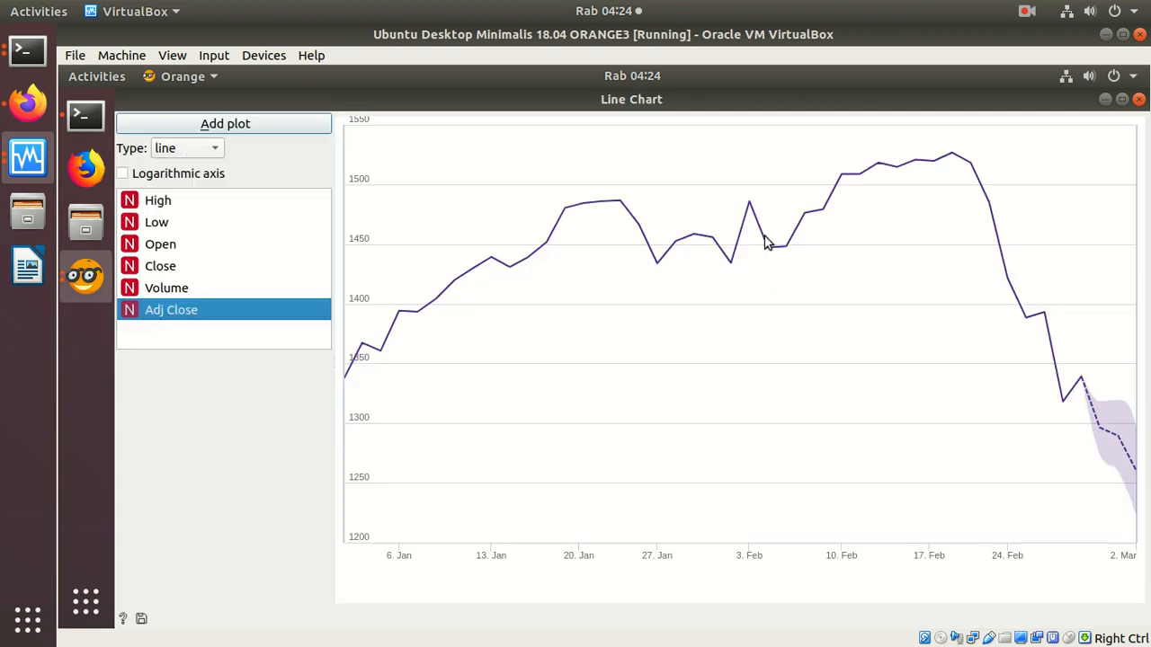
mouse_move(1134, 474)
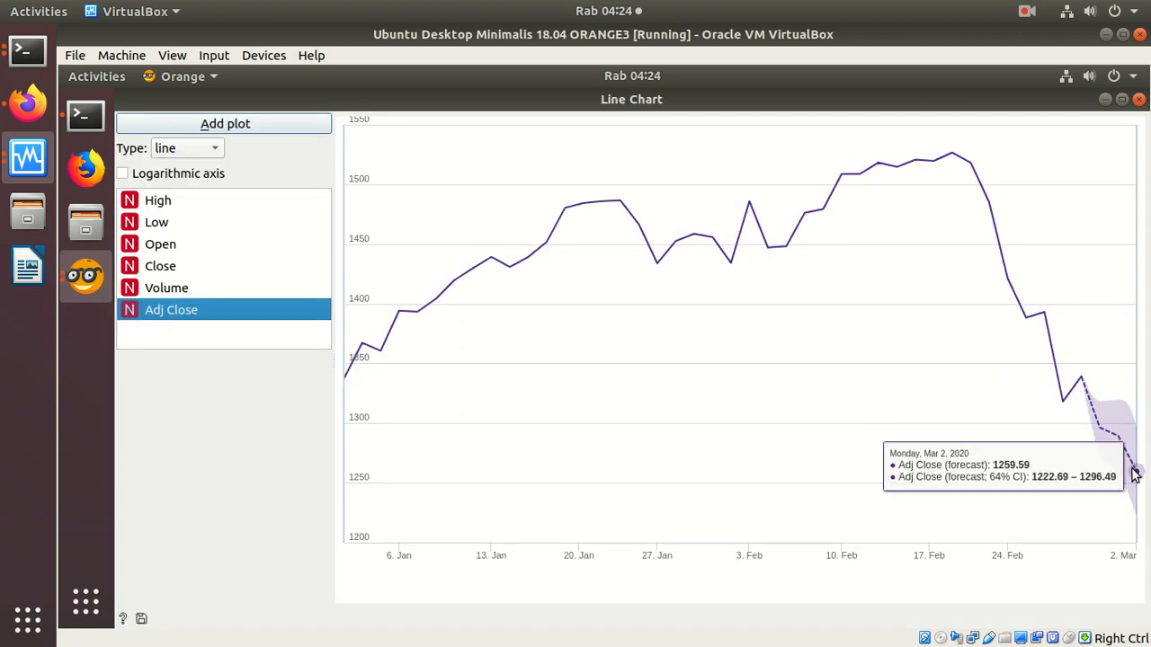
left_click(195, 293)
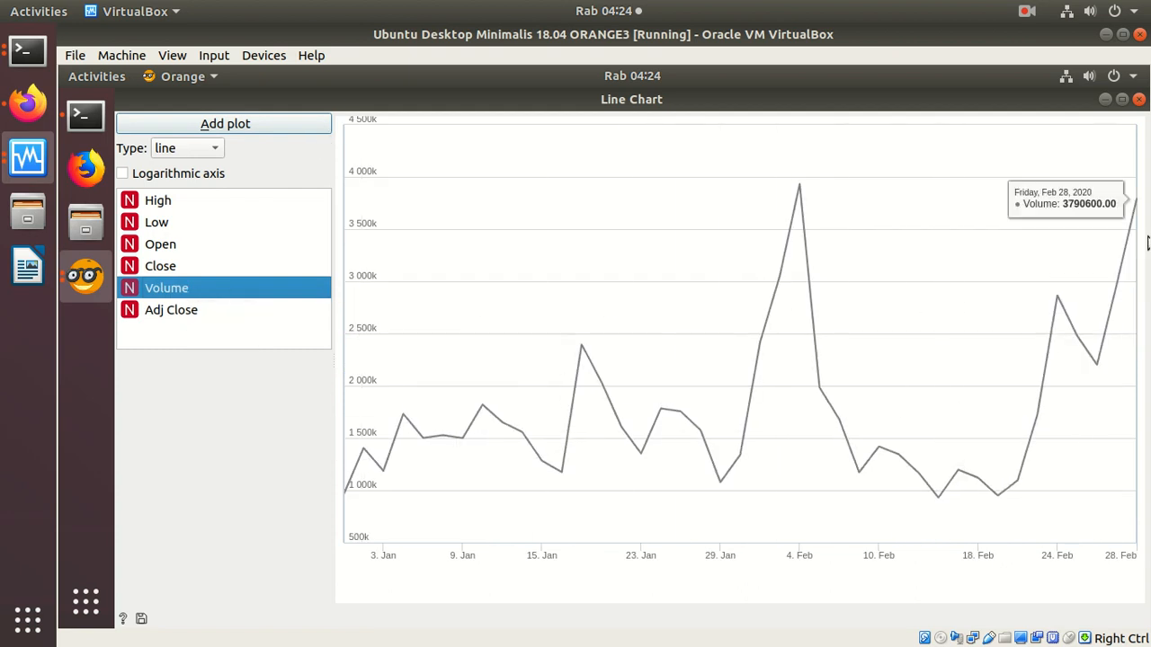
left_click(152, 200)
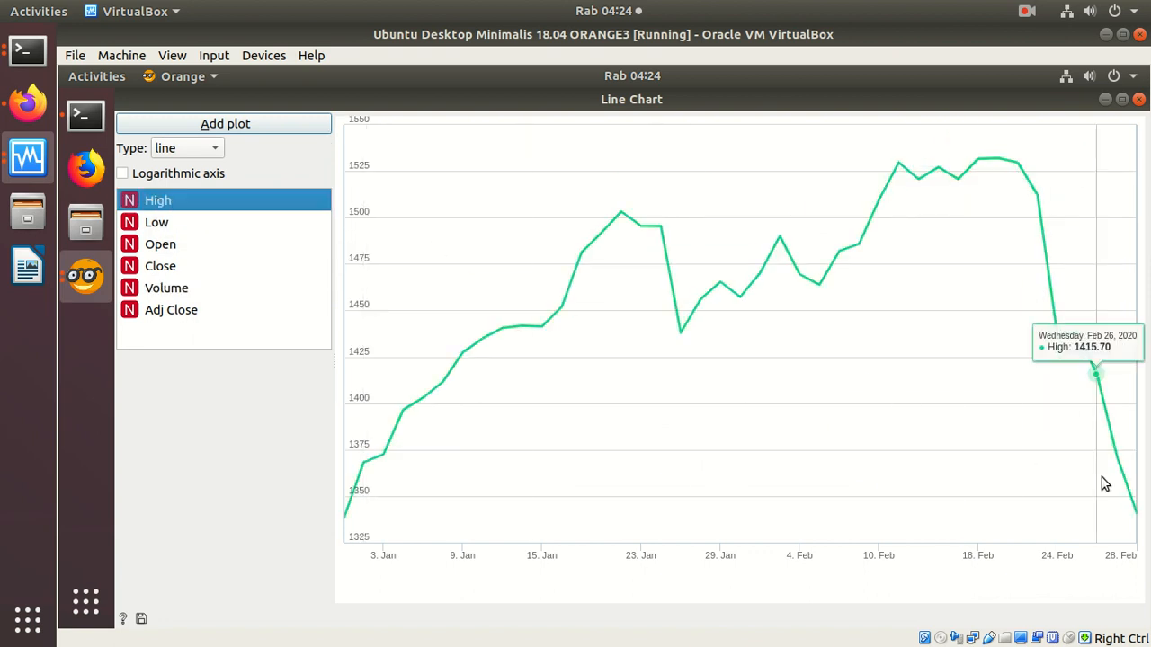
- Inspect the Low, Close, Adj Close, Volume, Open and High series one by one in the Line Chart and close it
left_click(185, 225)
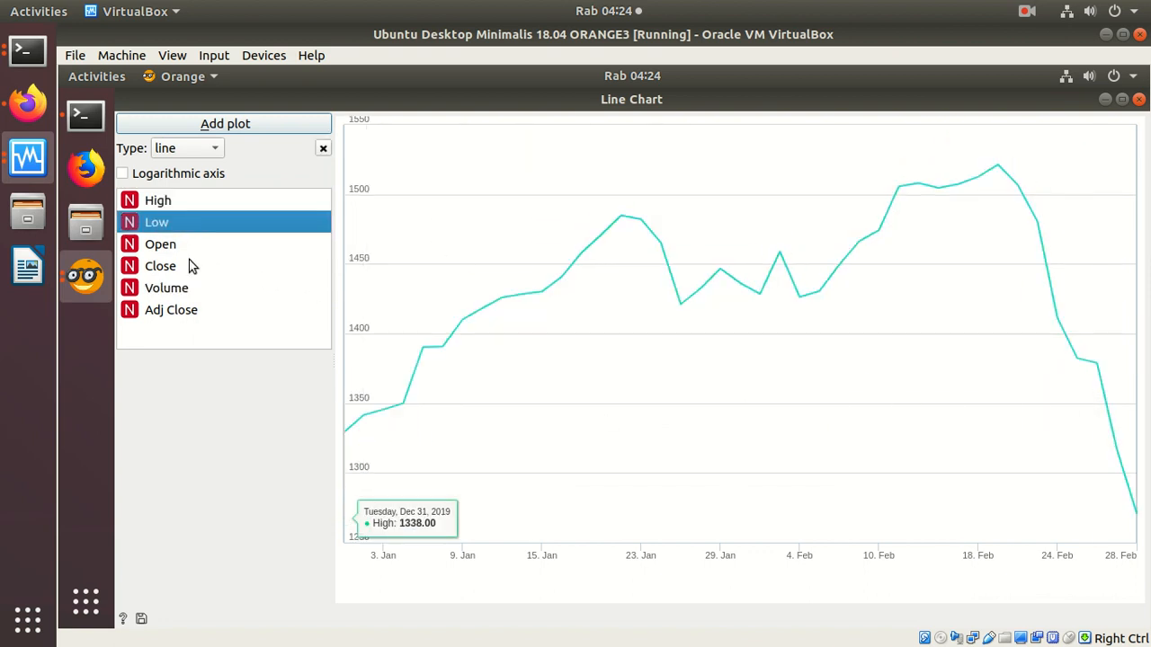
left_click(191, 266)
left_click(198, 310)
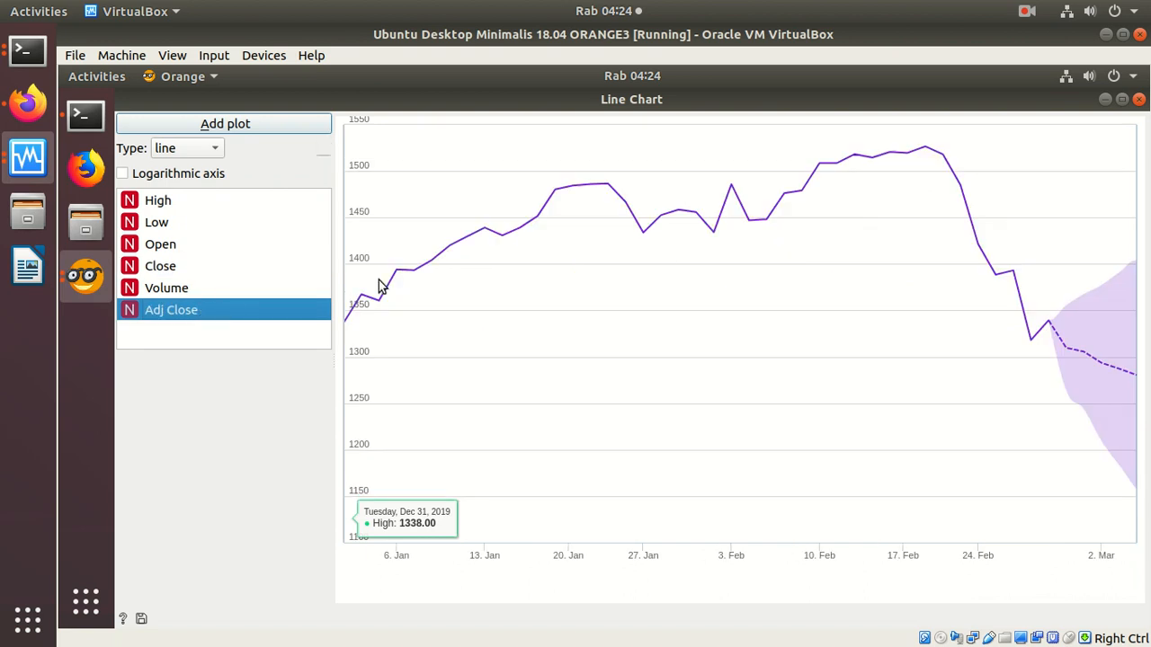
left_click(165, 289)
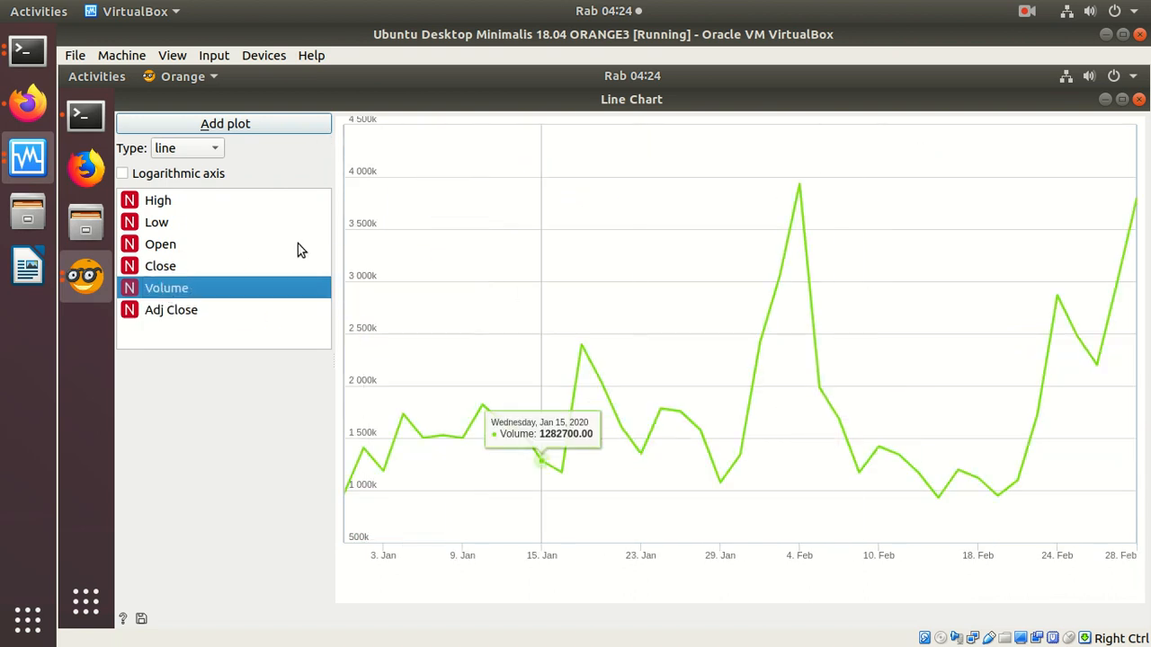
left_click(189, 266)
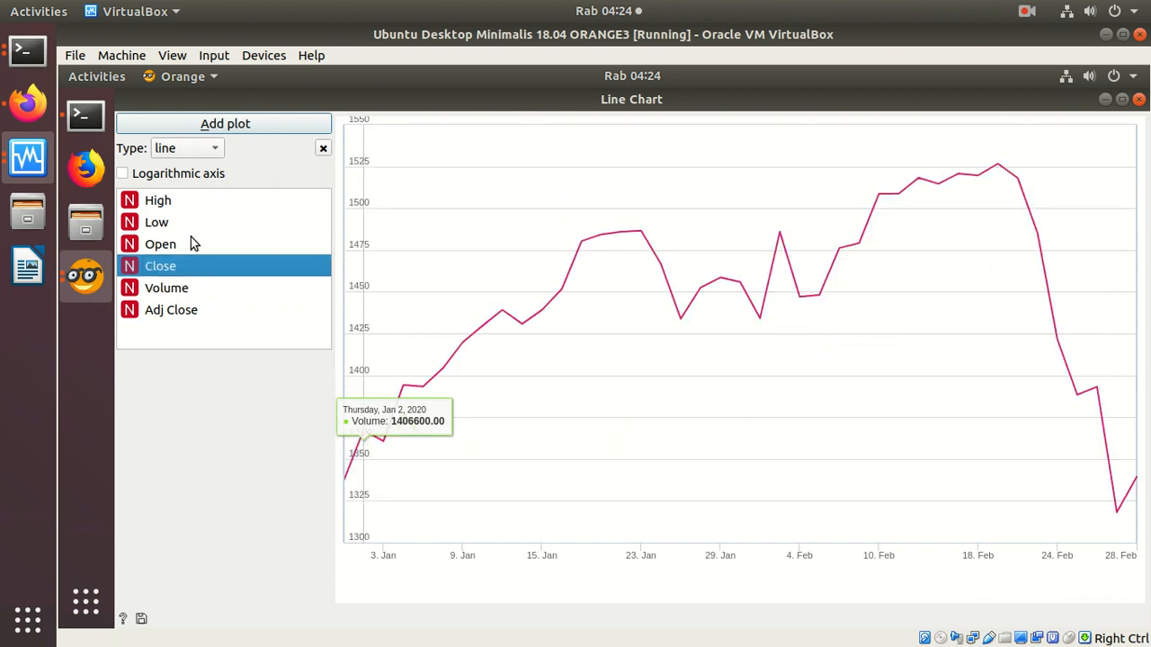
left_click(185, 241)
left_click(176, 206)
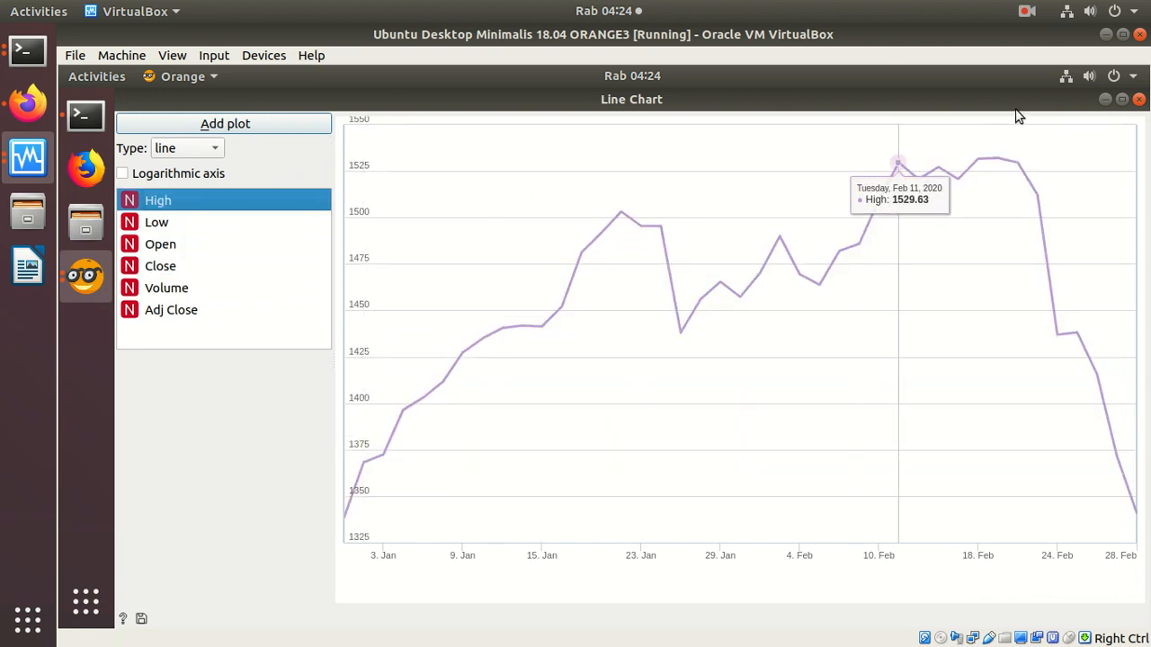
left_click(1138, 99)
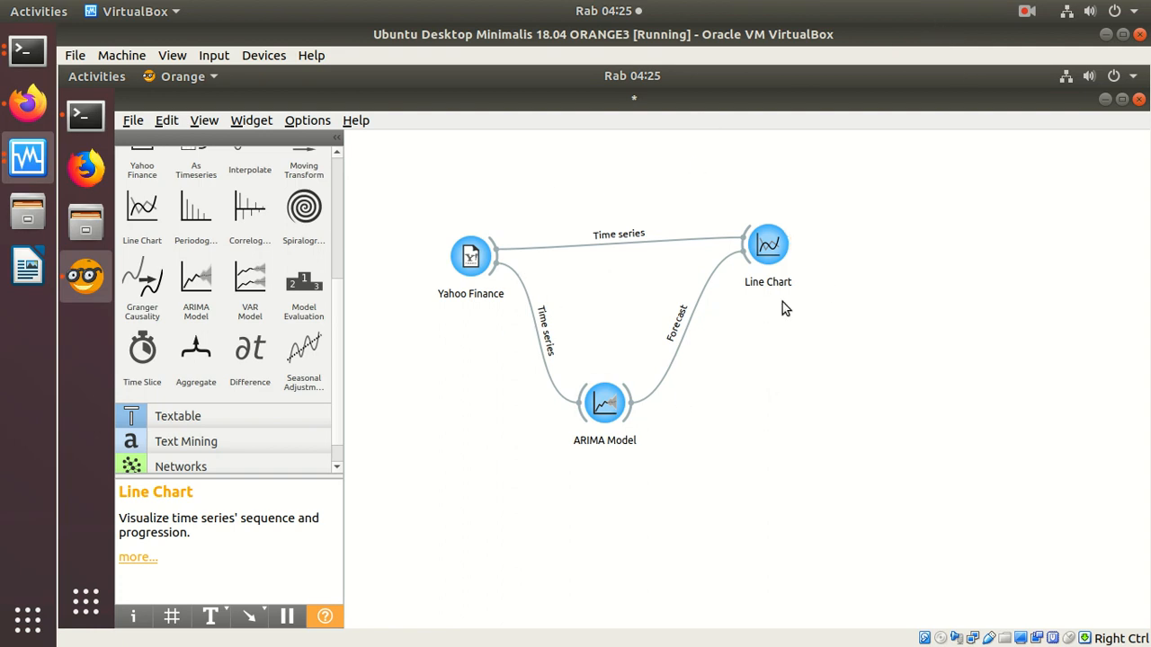
left_click(1027, 11)
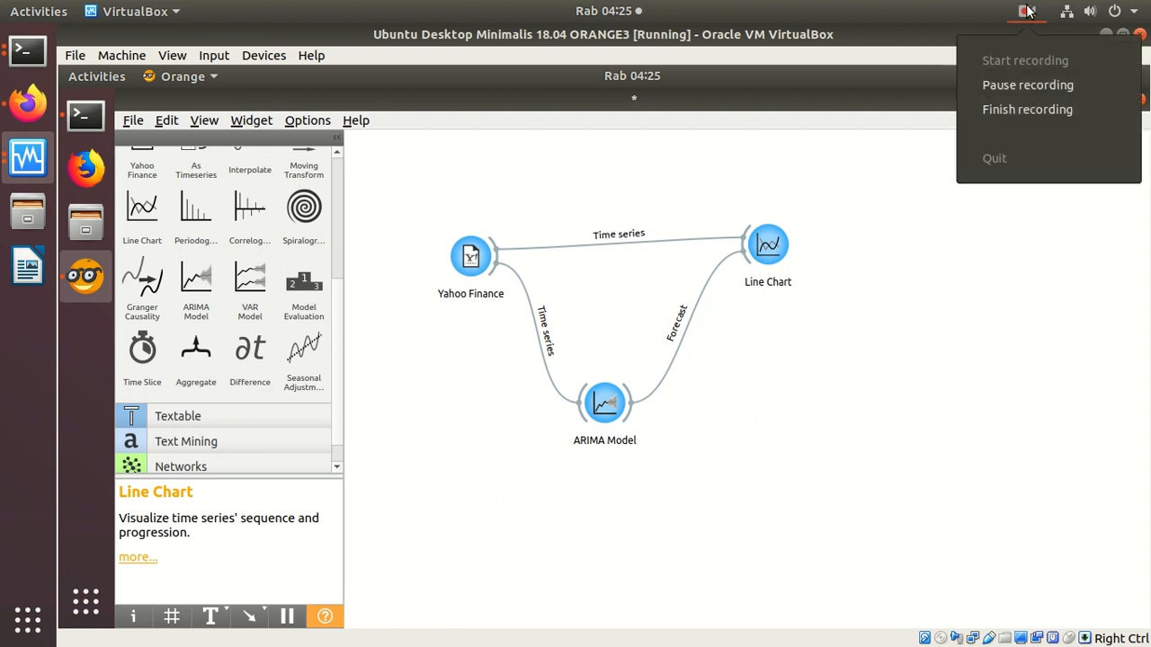